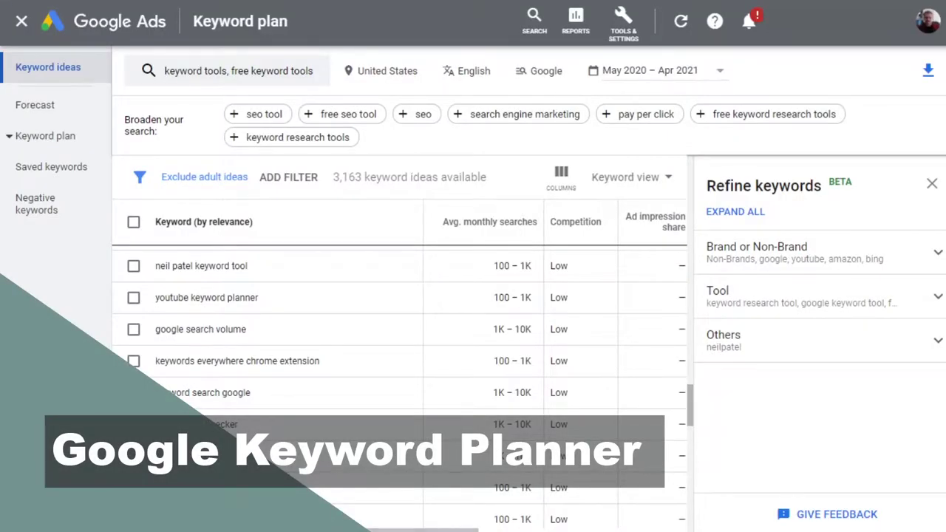
Reopen the seed keywords 'keyword tools, free keyword tools' for editing
scroll(399, 384, up, 10)
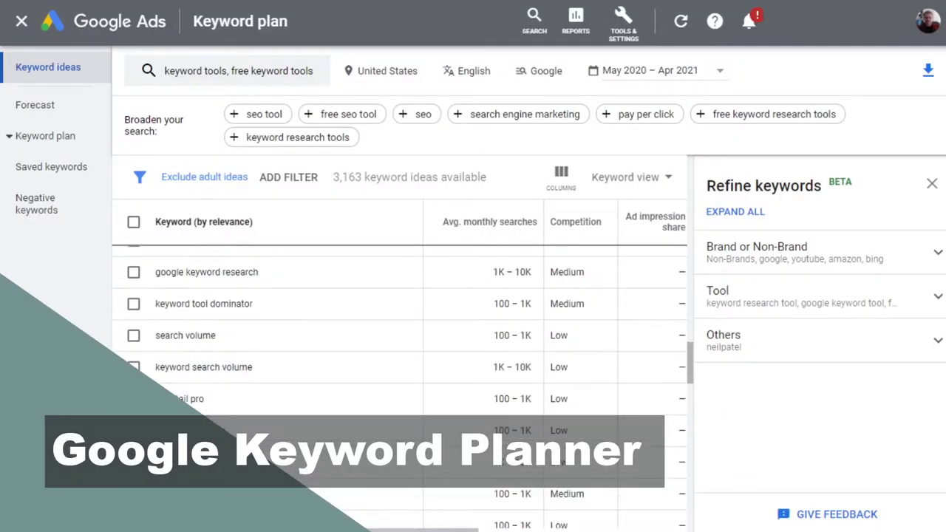
scroll(399, 385, up, 5)
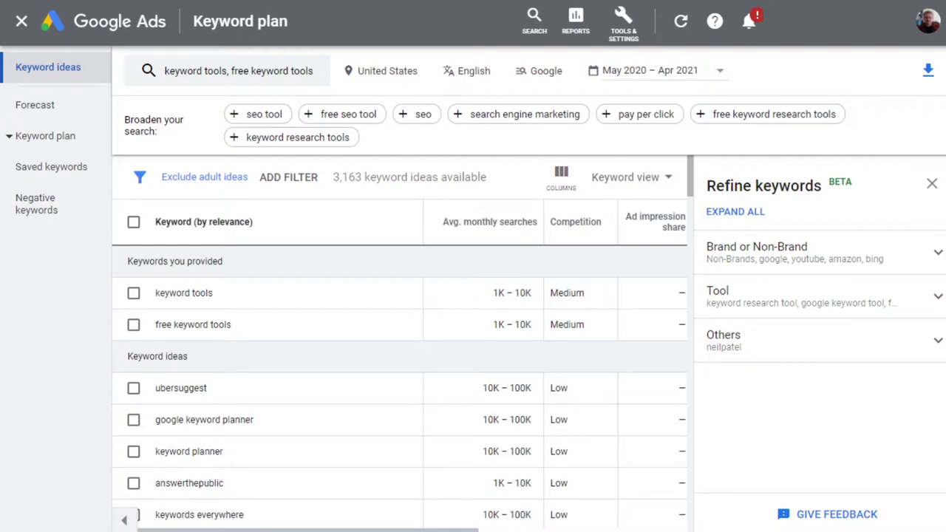
click(302, 70)
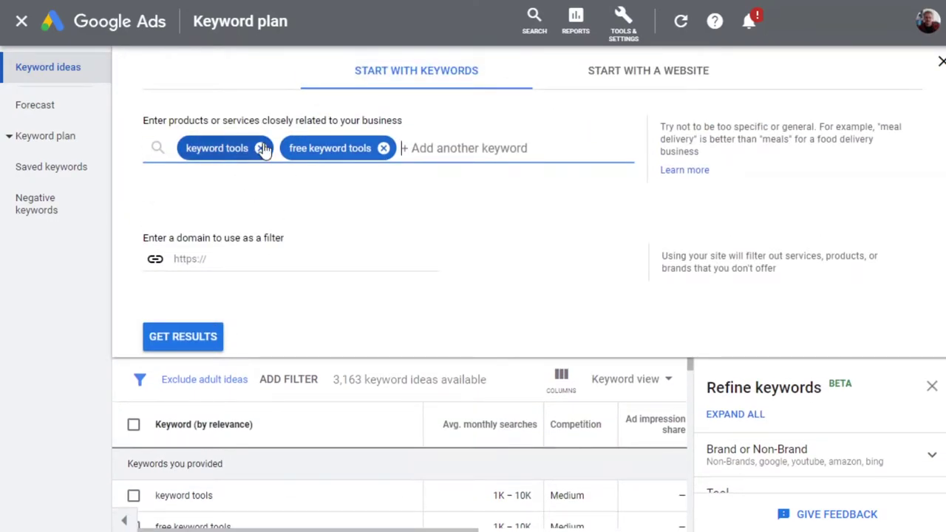
Replace both seed keywords with 'best plugins for wordpress'
click(261, 148)
click(280, 147)
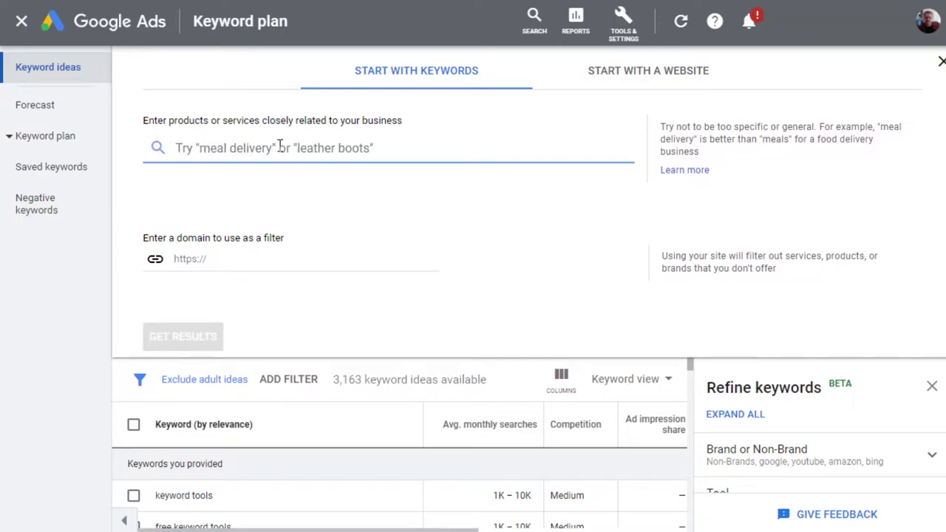
text(best plu)
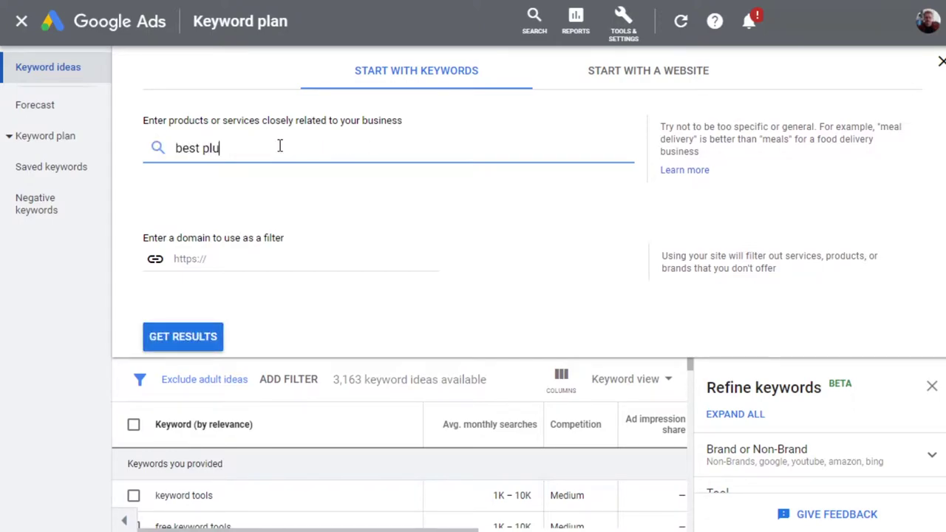
text(gins for wordpress)
key(Return)
key(Return)
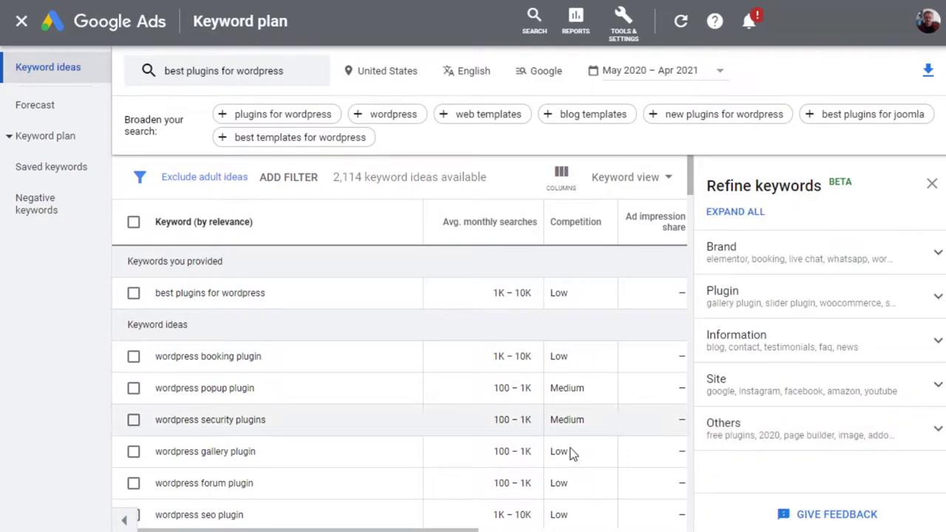
Hide the Refine keywords panel so the top-of-page bid columns show
scroll(329, 418, down, 5)
scroll(329, 417, down, 2)
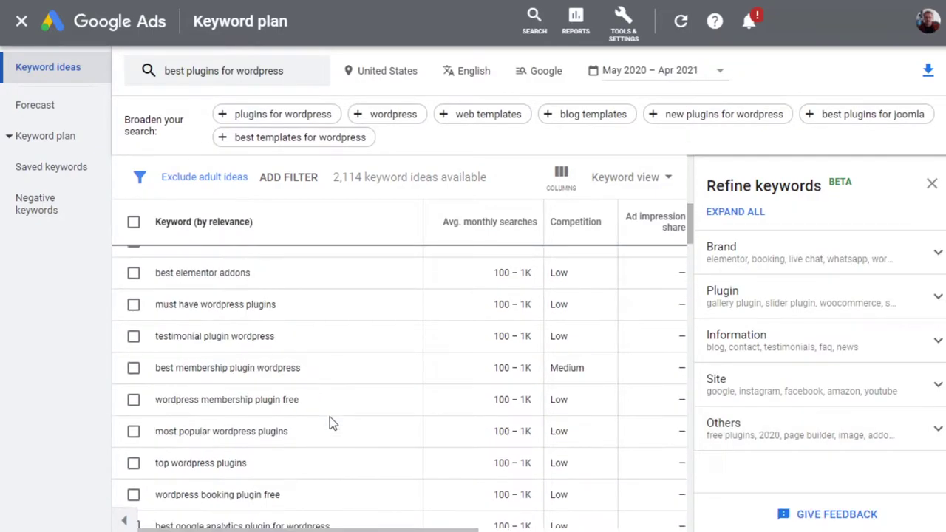
scroll(329, 417, down, 4)
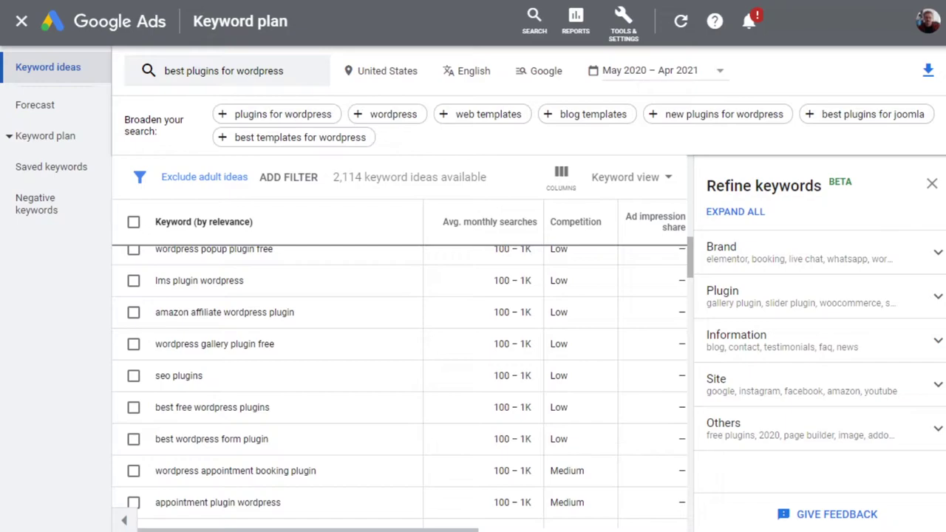
click(932, 183)
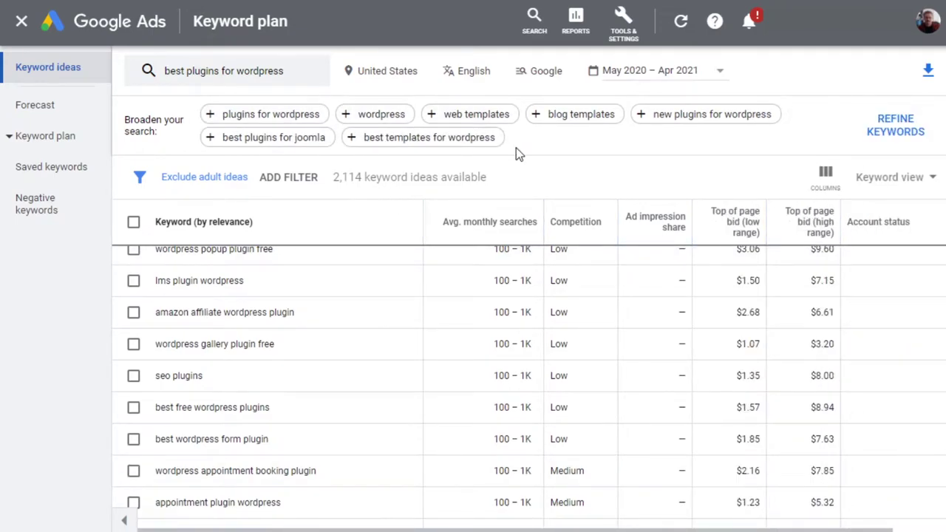
Confirm the date range stays May 2020 – Apr 2021, leaving it unchanged
click(726, 70)
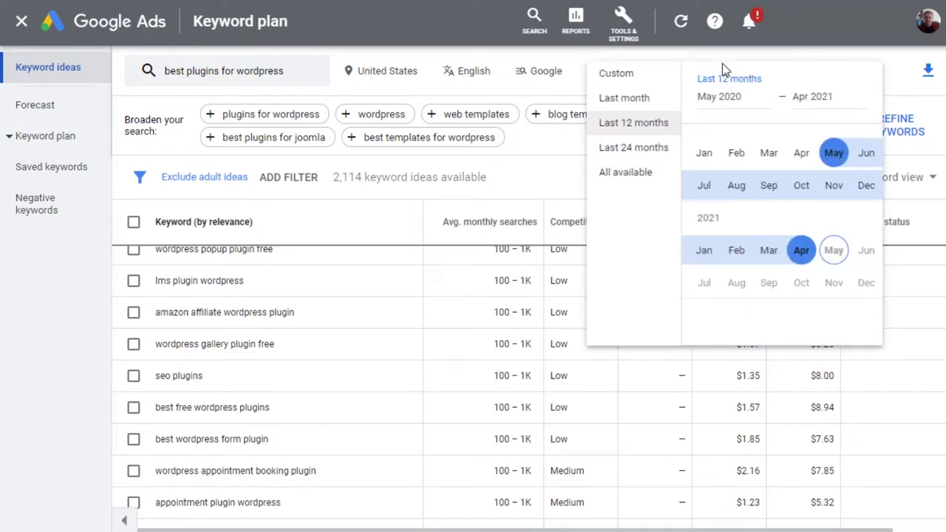
click(900, 68)
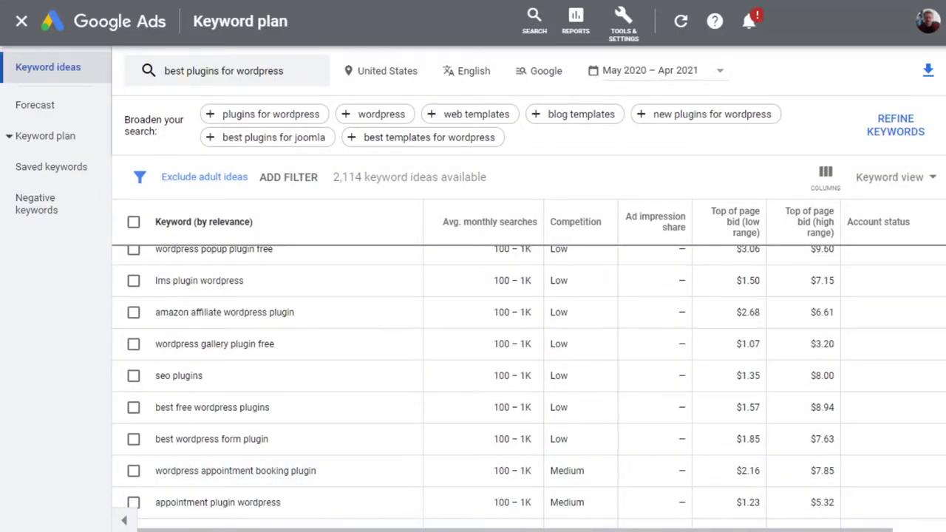
mouse_move(575, 222)
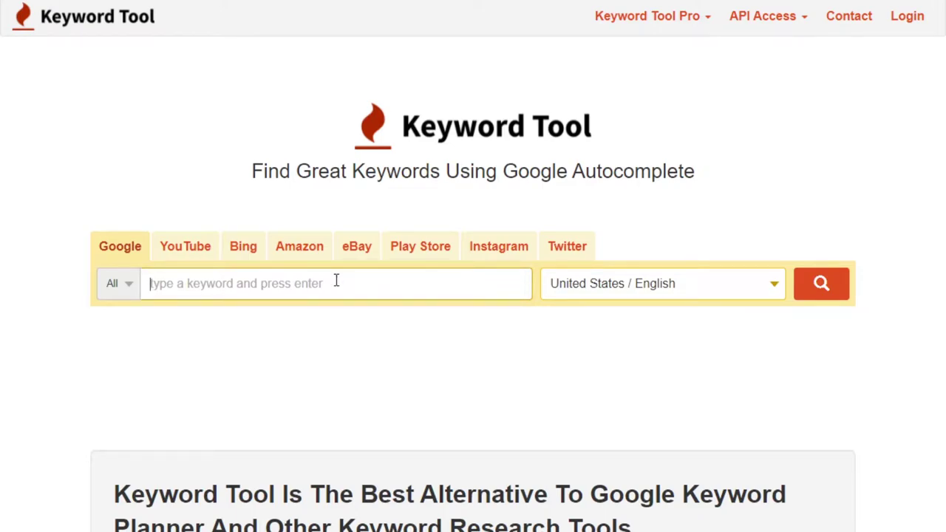
Search Keyword Tool for 'best plugins for wordpress' and browse the 182 suggestions
click(336, 280)
text(best plugins cvor or wordpress)
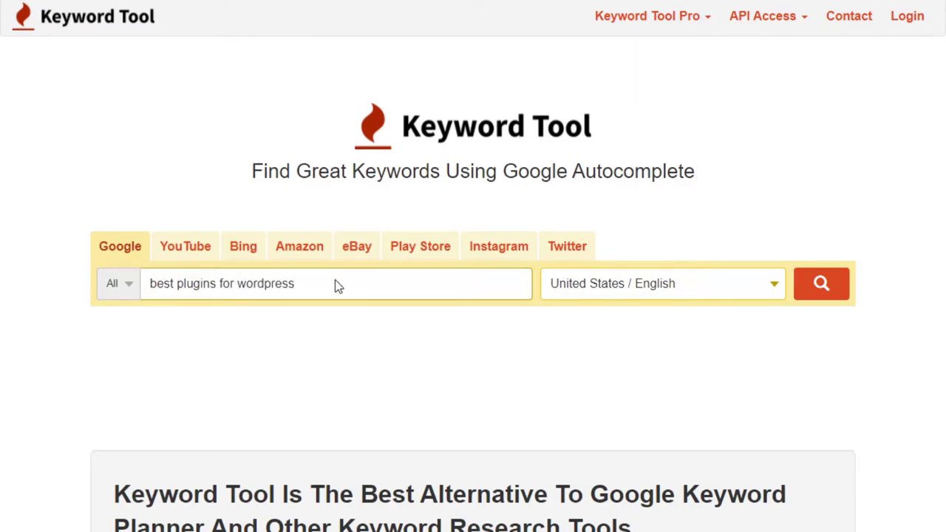
key(Return)
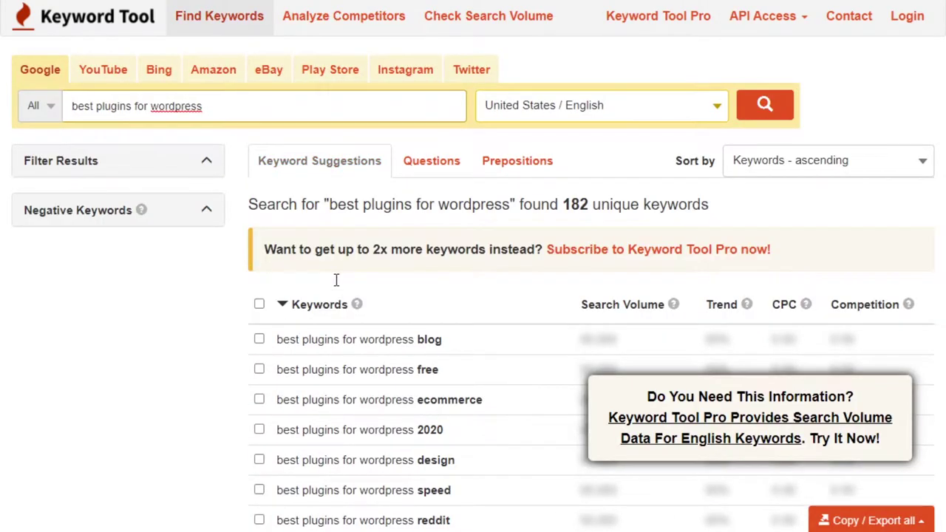
scroll(355, 259, down, 5)
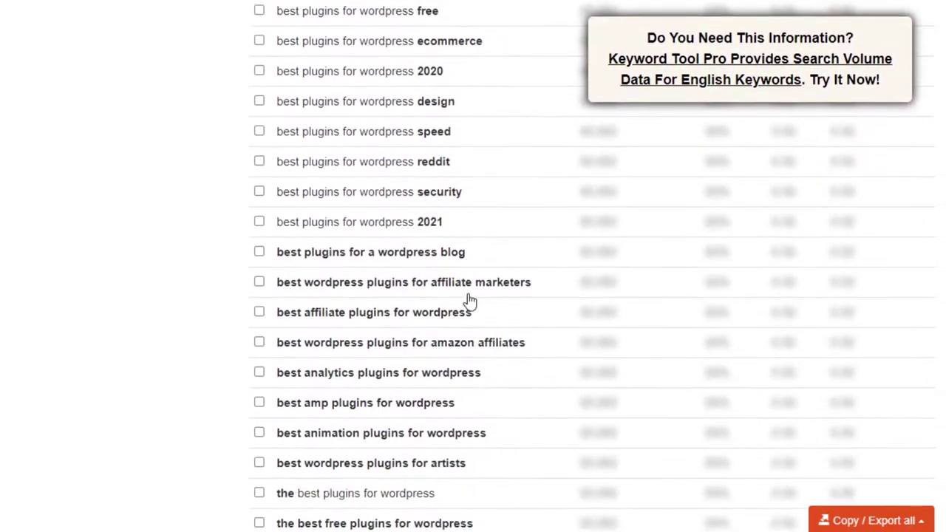
scroll(552, 361, up, 4)
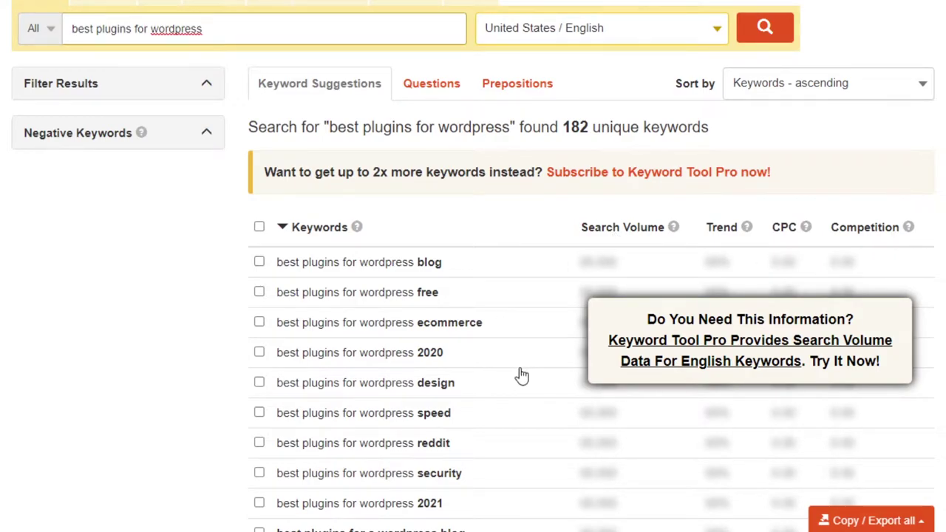
scroll(520, 376, down, 5)
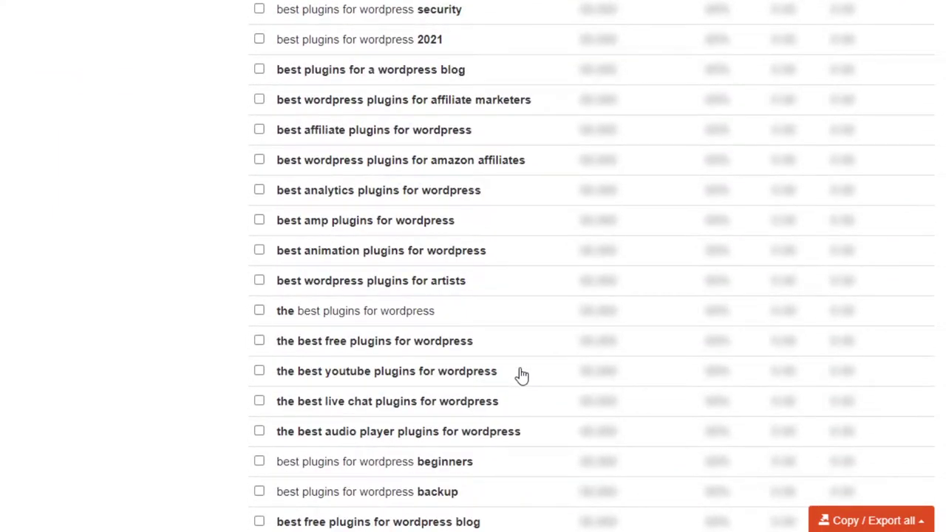
scroll(520, 376, down, 4)
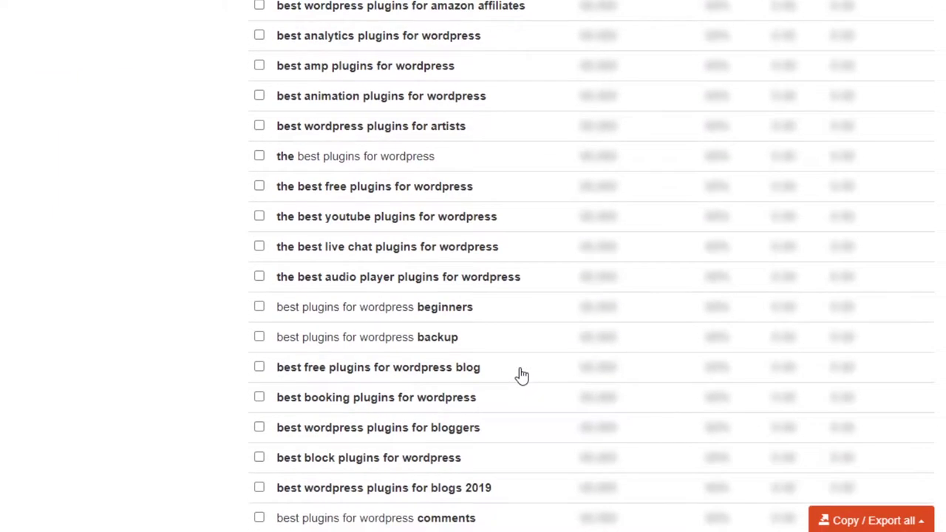
scroll(522, 375, up, 4)
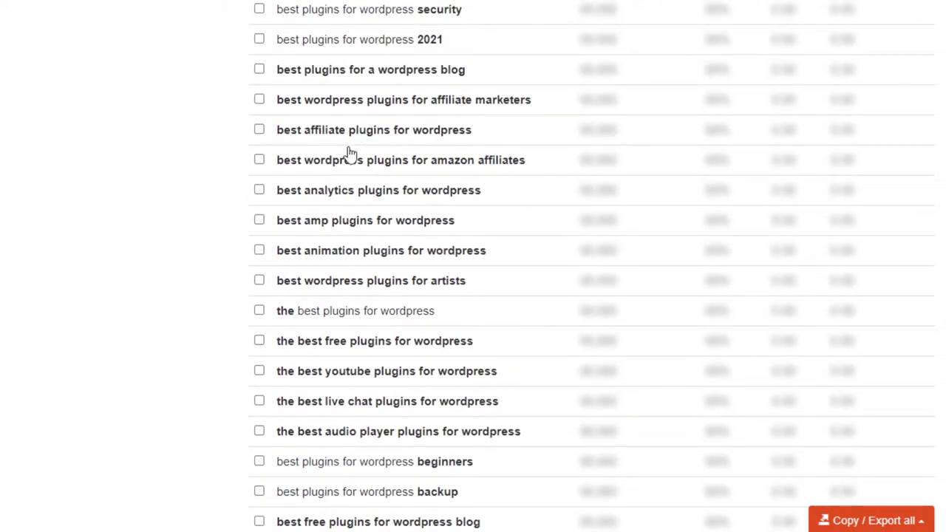
scroll(427, 209, up, 3)
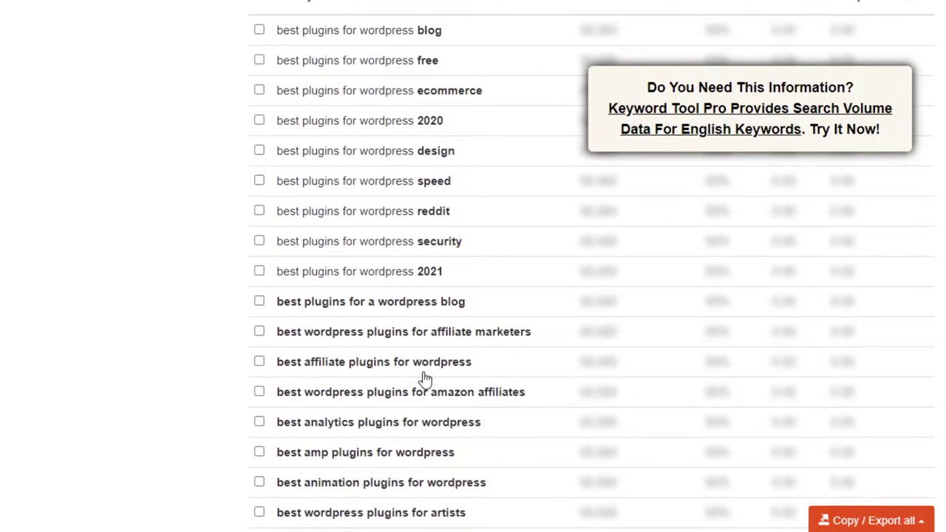
scroll(429, 384, down, 5)
scroll(467, 339, up, 10)
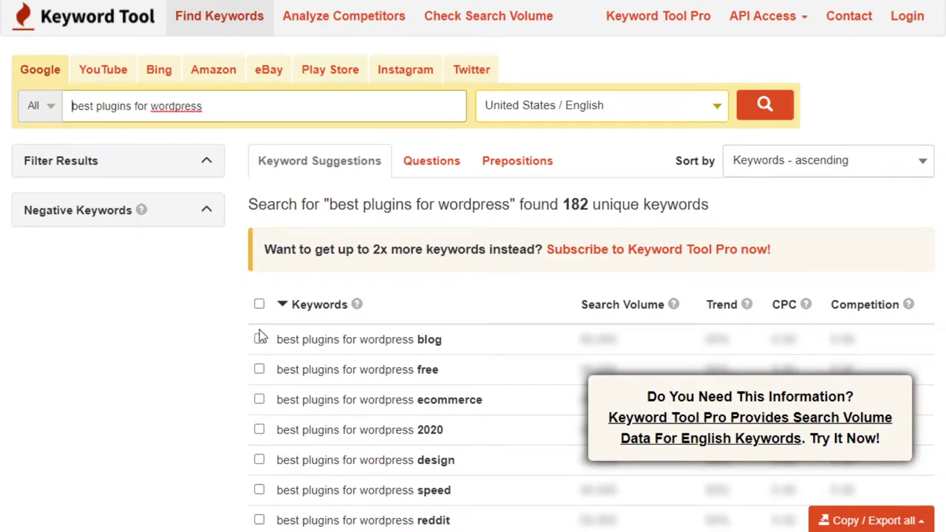
Select the blog, ecommerce, design and speed suggestions and show the Copy / Export (4) options
click(259, 338)
click(260, 399)
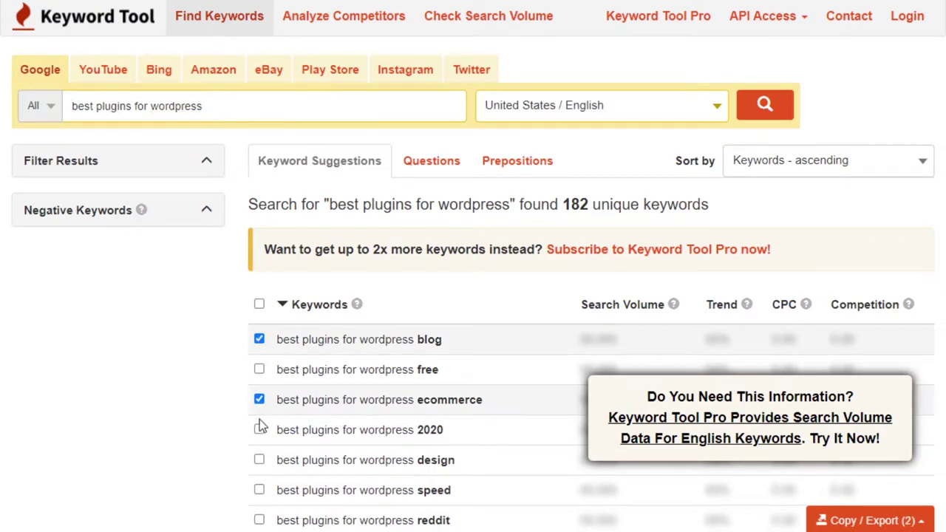
click(260, 459)
click(259, 490)
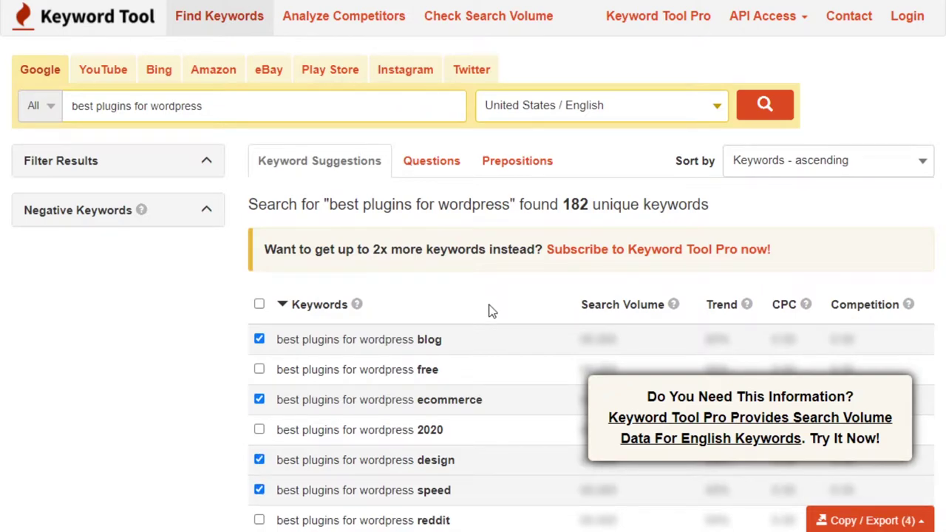
click(916, 521)
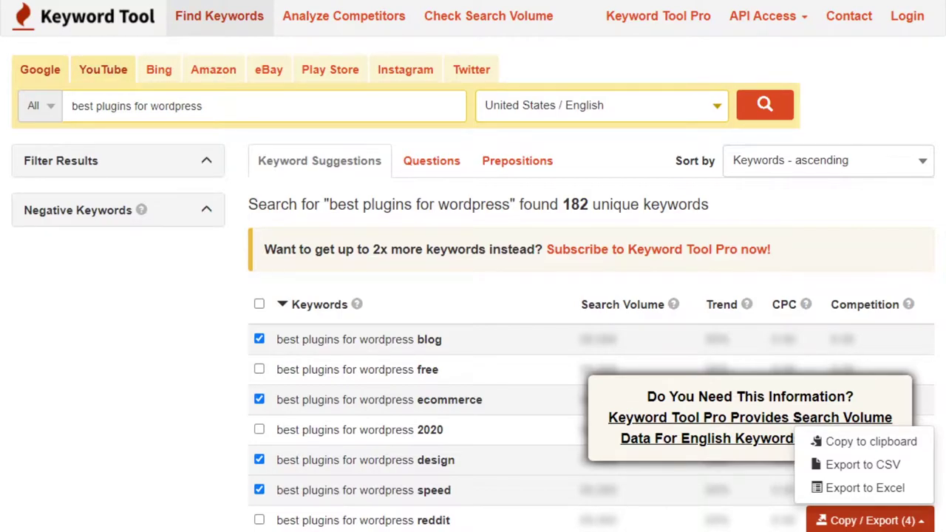
Switch to YouTube suggestions and look through the 34 results for 'best plugins for wordpress'
click(110, 72)
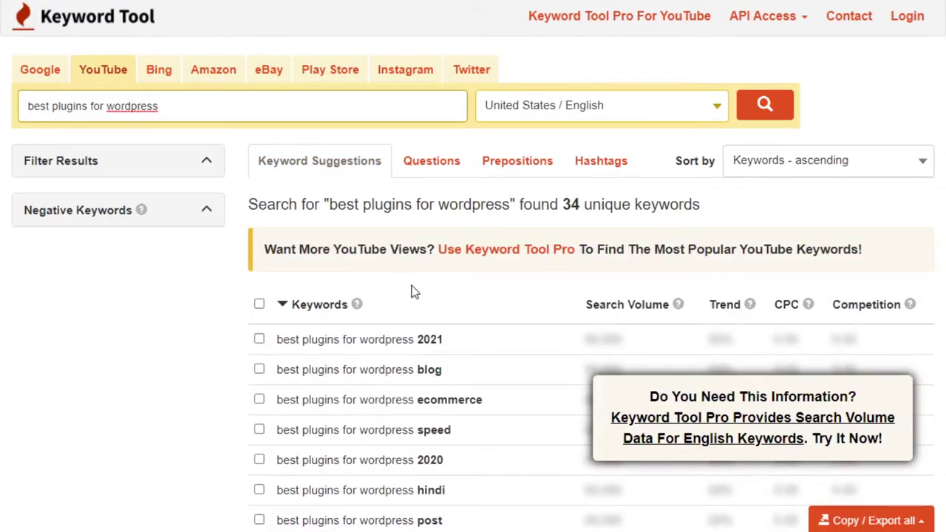
scroll(414, 286, down, 2)
scroll(392, 416, down, 5)
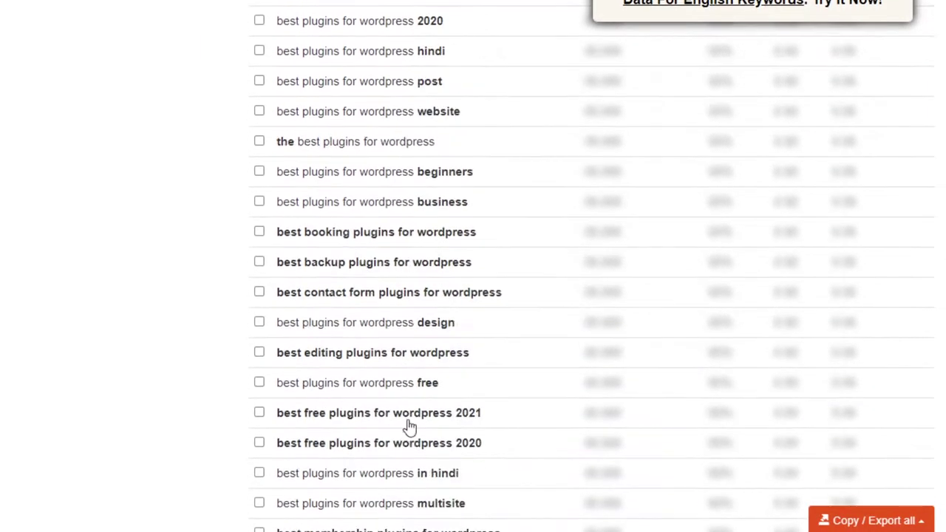
scroll(519, 370, up, 8)
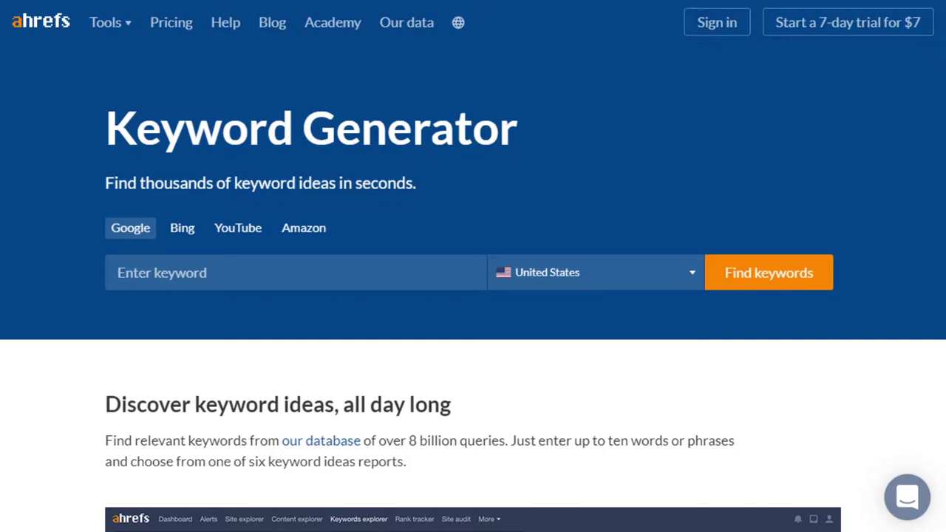
Search Ahrefs Keyword Generator for 'best plugins for wordpress', passing the reCAPTCHA check
click(314, 271)
text(best plugins for wordpress)
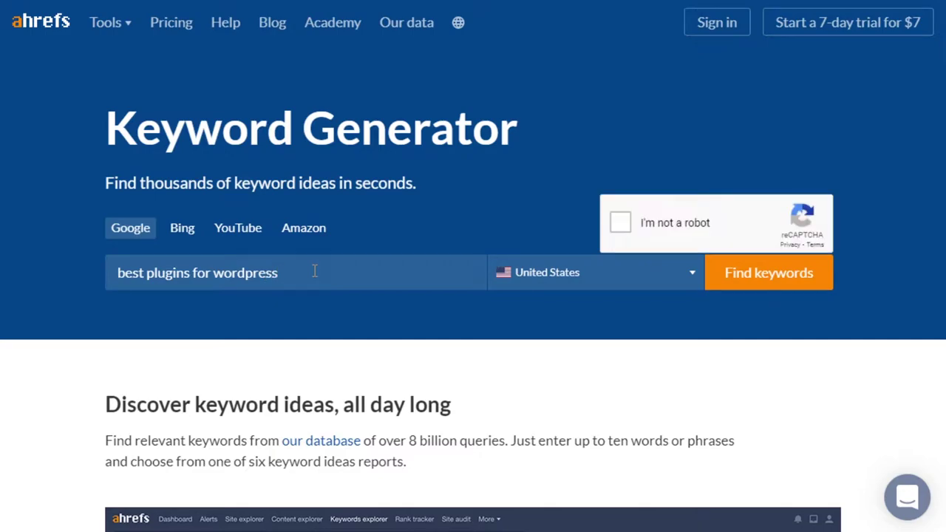
click(621, 222)
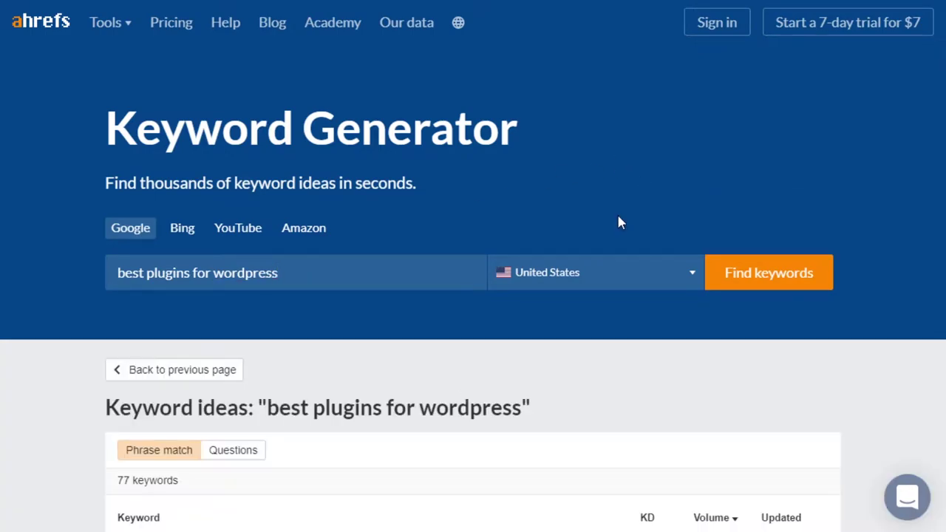
scroll(622, 215, down, 5)
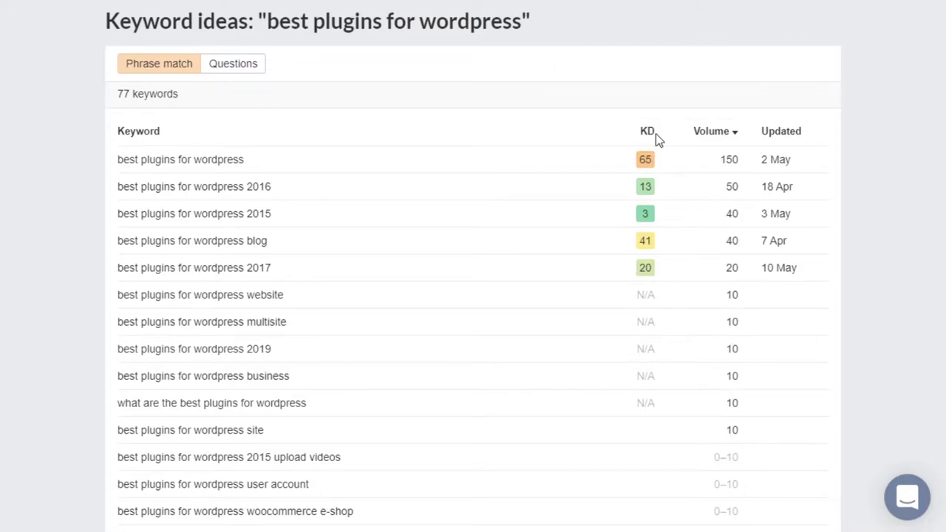
mouse_move(647, 132)
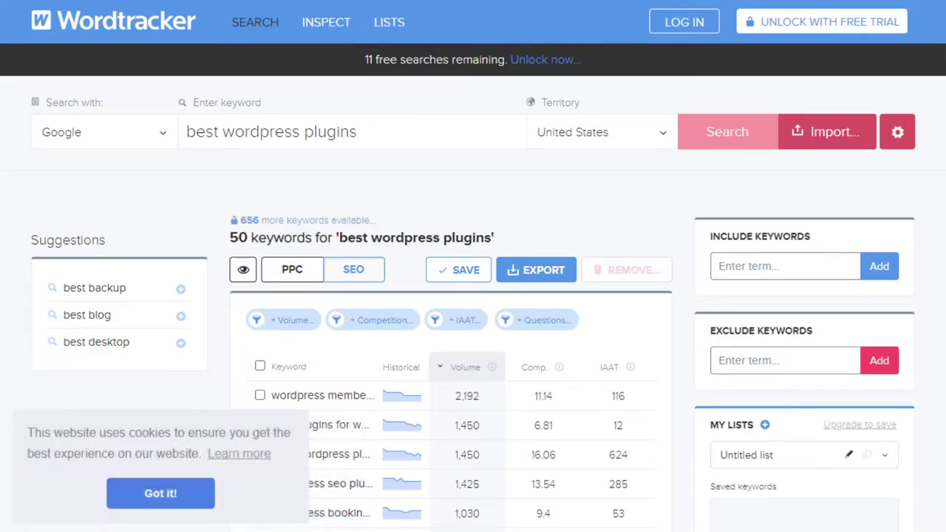
Review Wordtracker's 50 results for 'best wordpress plugins' and open the 'Search with' source list
scroll(450, 332, down, 3)
scroll(451, 310, down, 10)
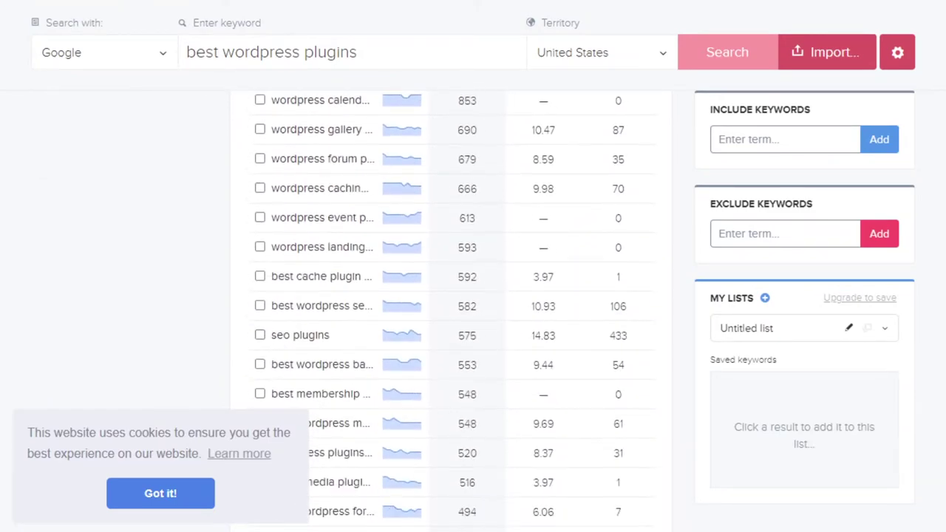
scroll(451, 310, down, 10)
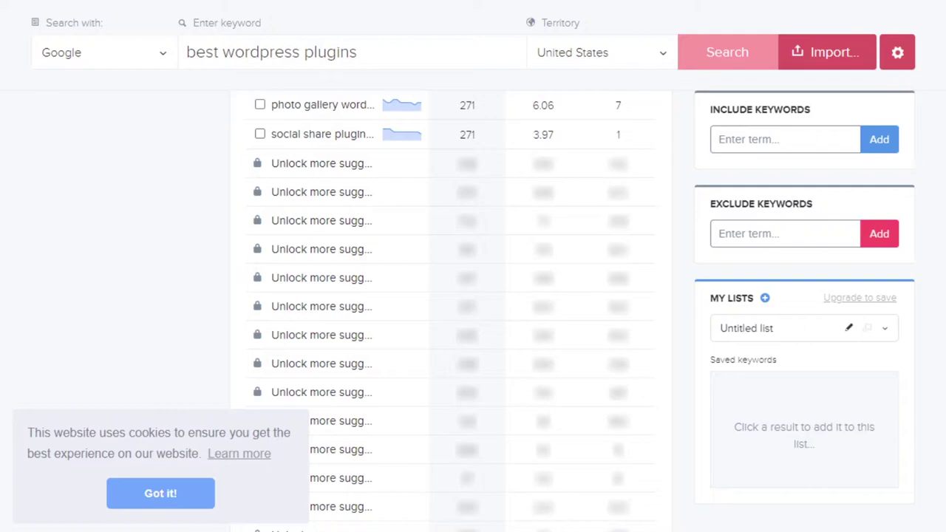
scroll(444, 436, down, 3)
scroll(453, 408, up, 6)
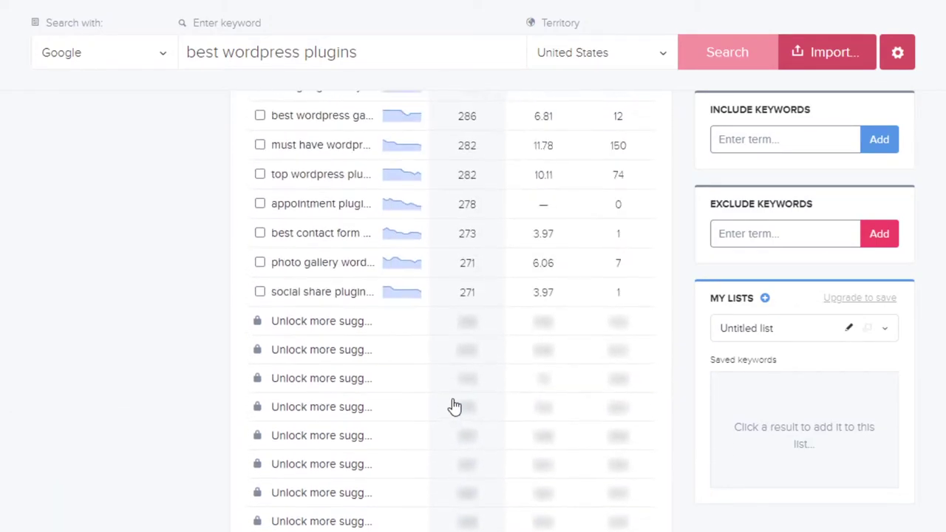
scroll(452, 403, down, 2)
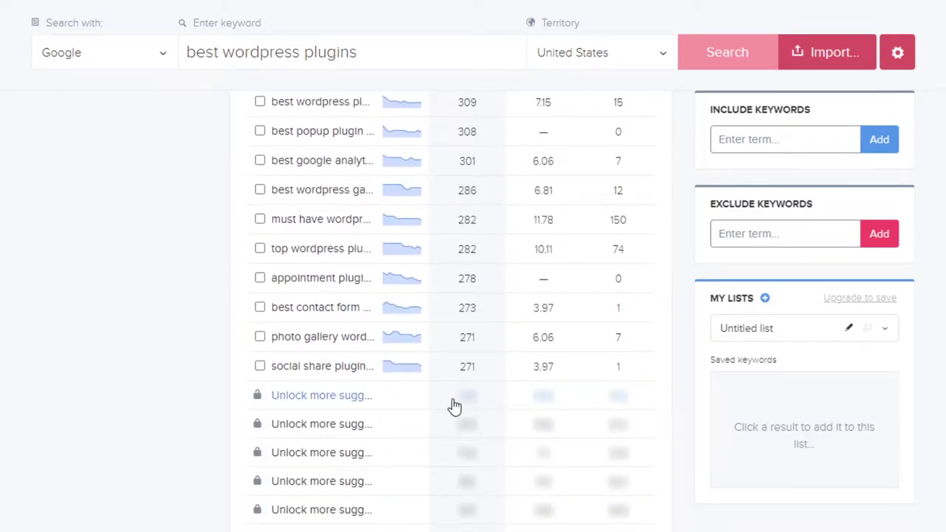
scroll(454, 405, up, 20)
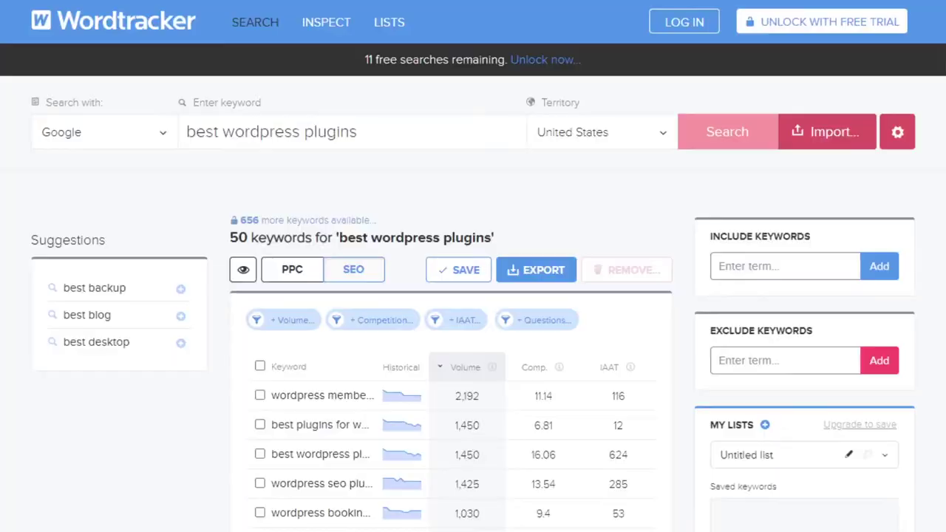
click(164, 137)
scroll(764, 360, down, 2)
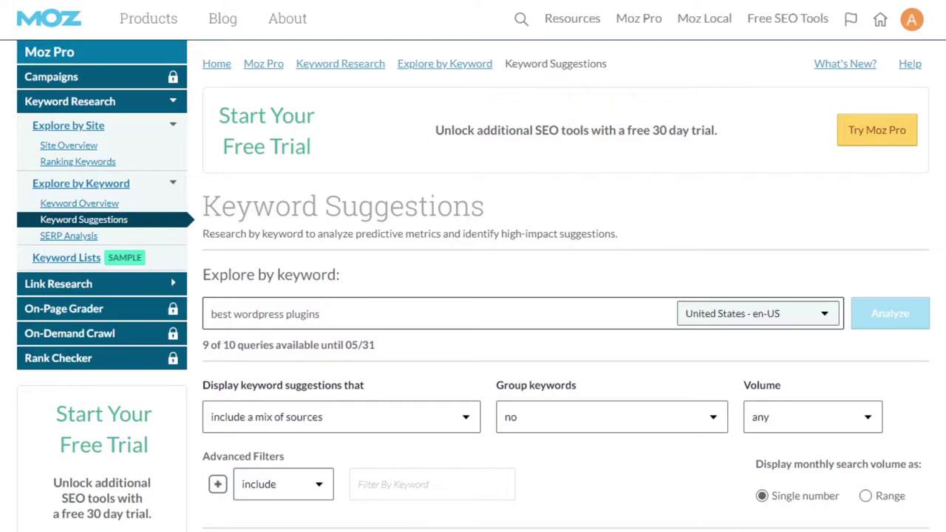
Sort Moz's suggestions for 'best wordpress plugins' by relevancy, then by monthly volume
click(364, 328)
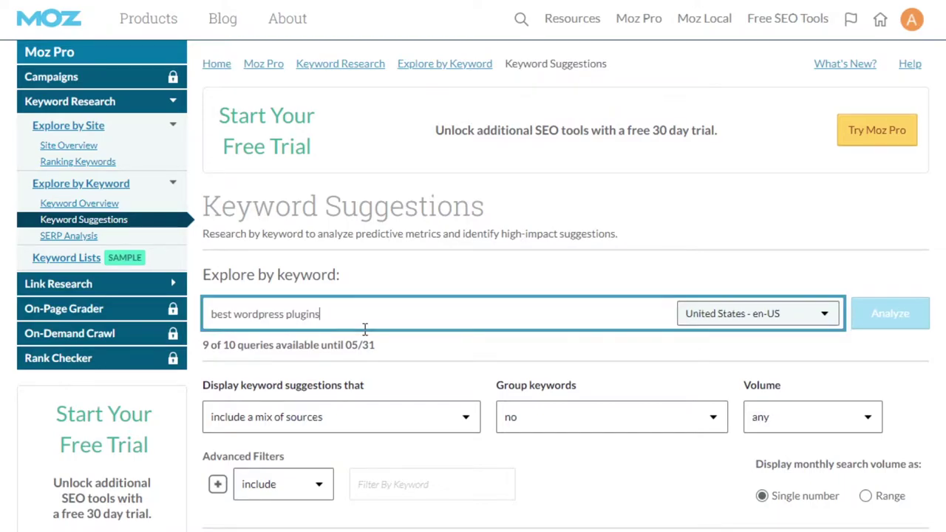
scroll(364, 329, down, 10)
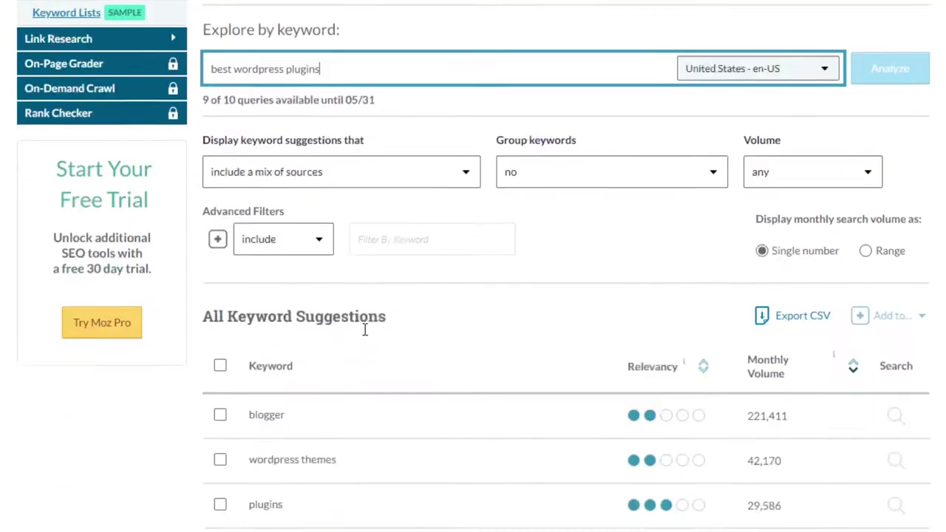
scroll(364, 329, up, 2)
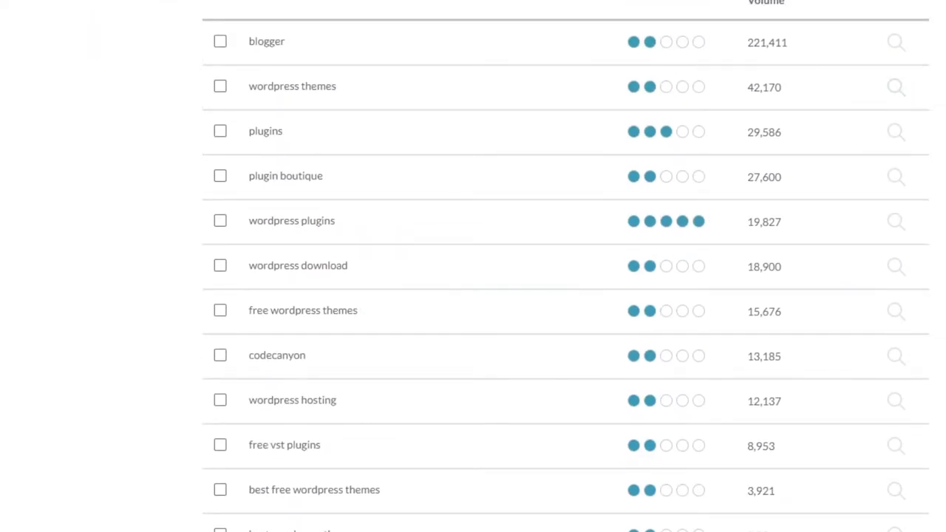
scroll(719, 118, up, 2)
scroll(719, 118, down, 1)
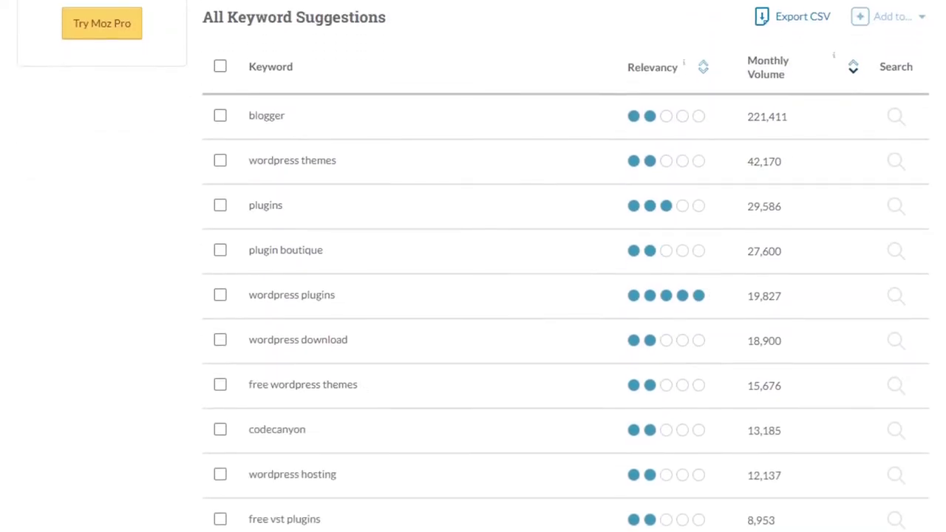
click(657, 74)
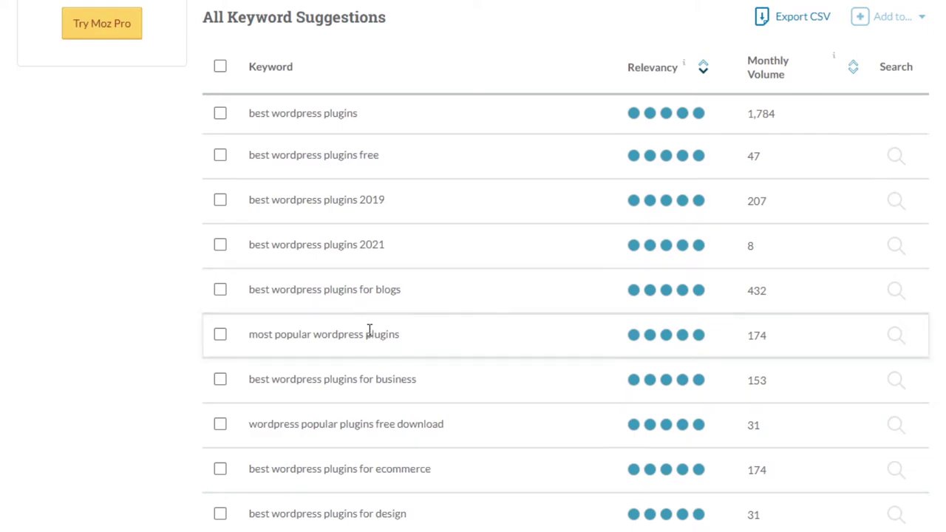
click(771, 81)
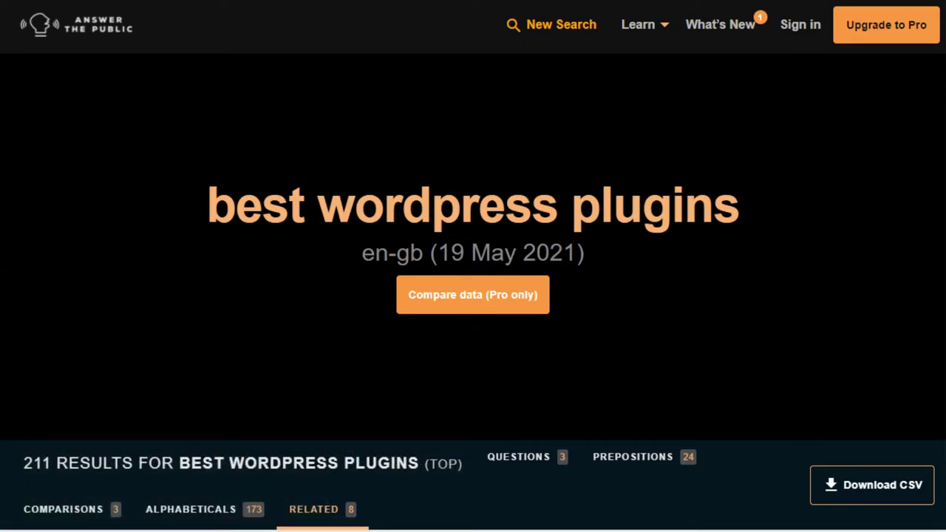
Switch the 3 questions from the wheel graph to the Data view's grouped cards
scroll(473, 266, down, 6)
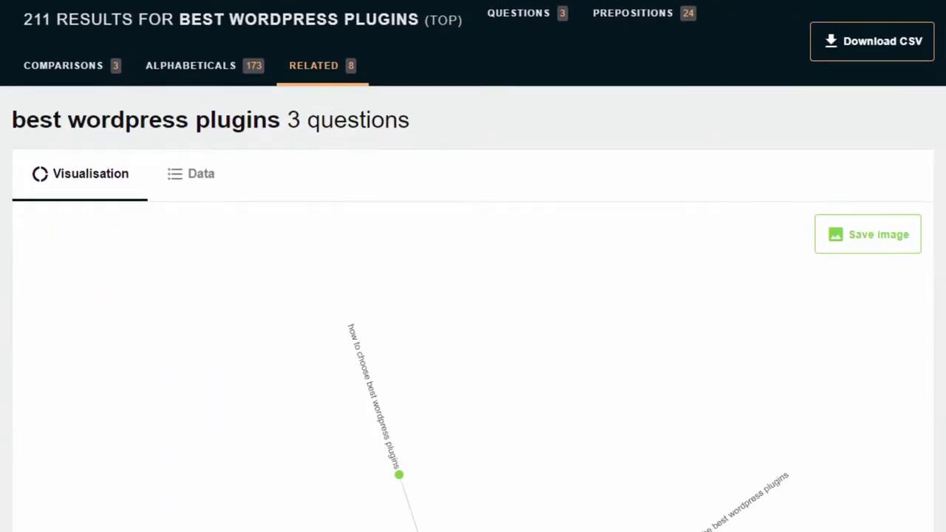
scroll(473, 309, down, 1)
scroll(473, 309, down, 4)
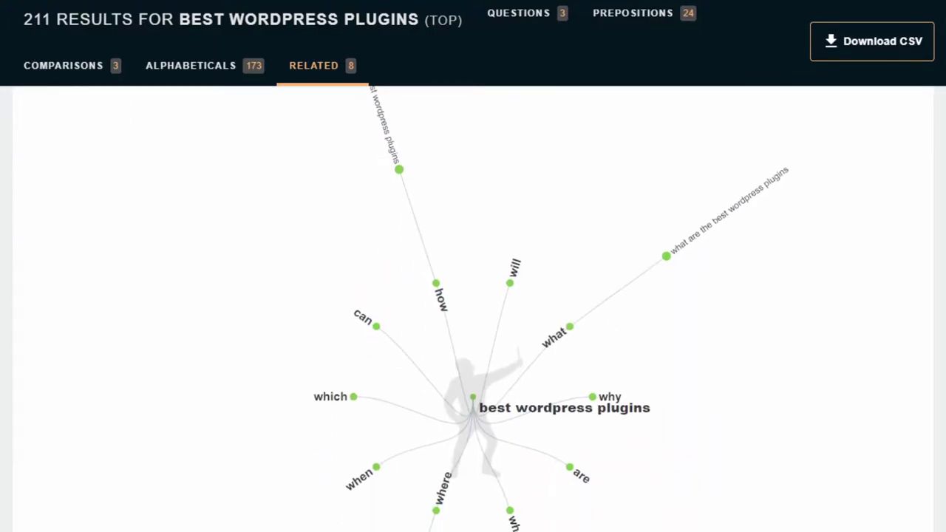
scroll(472, 310, up, 2)
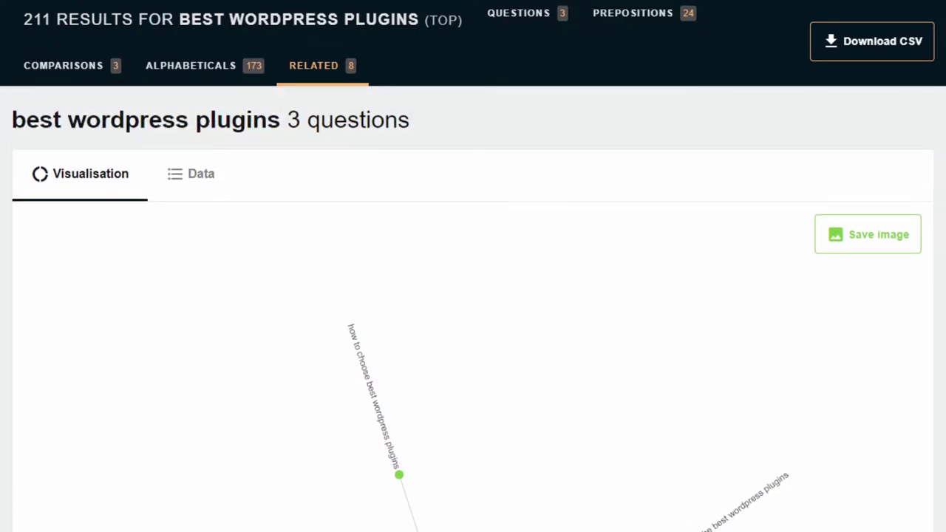
click(191, 173)
scroll(465, 399, down, 3)
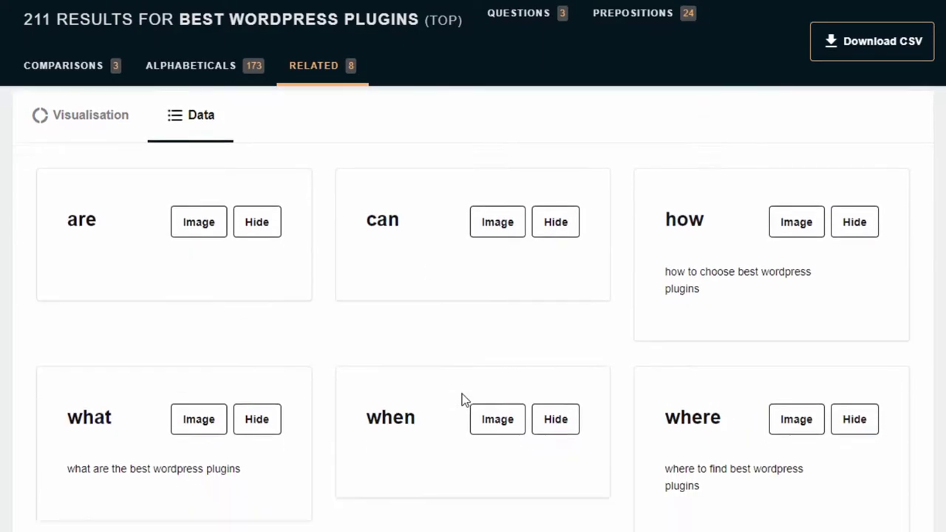
scroll(310, 344, down, 6)
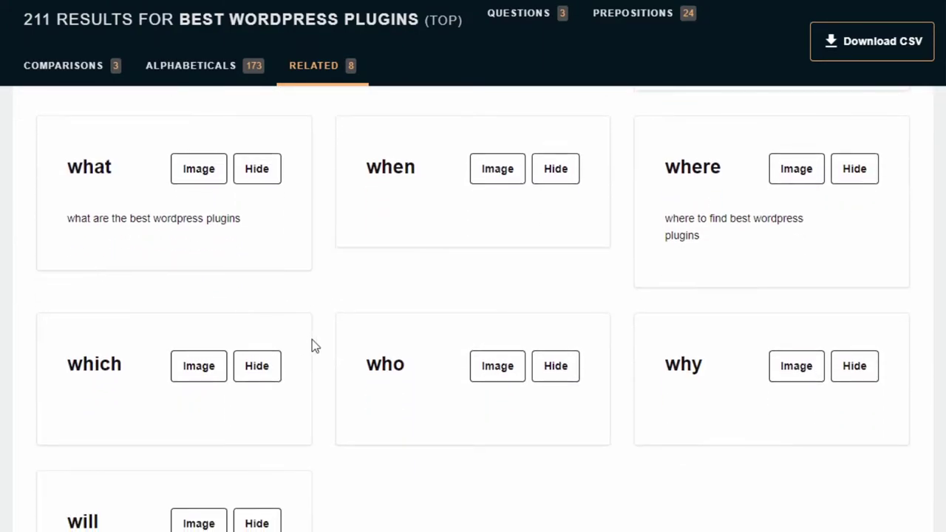
scroll(323, 342, down, 2)
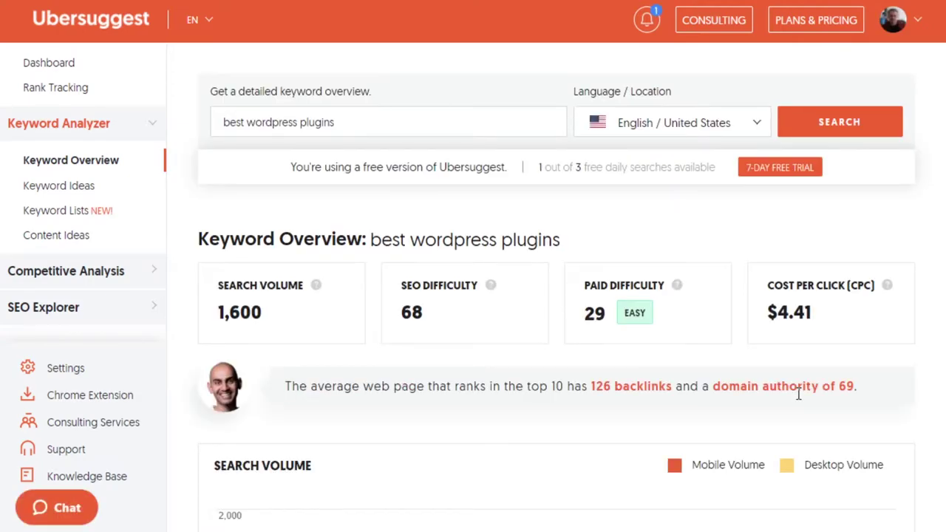
Scroll through the 'best wordpress plugins' overview chart, Keyword Ideas table and Content Ideas
scroll(378, 342, down, 3)
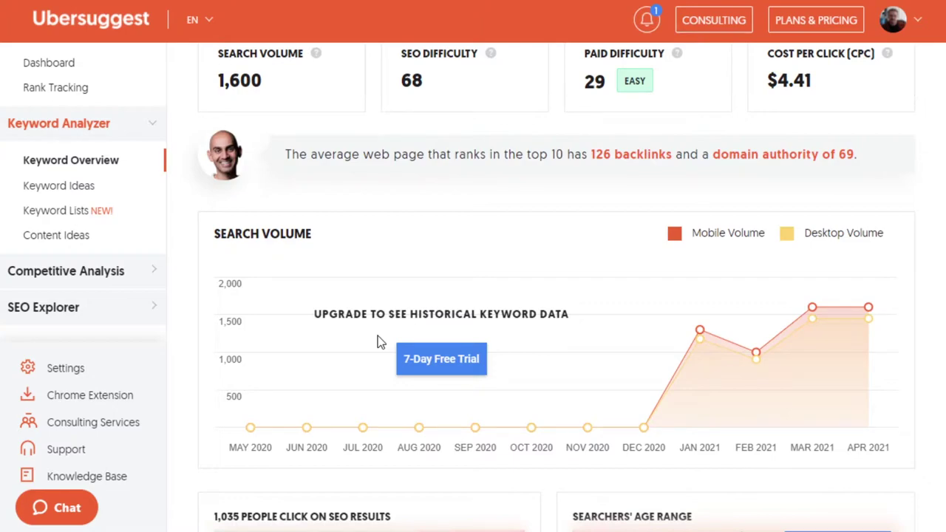
scroll(377, 340, down, 8)
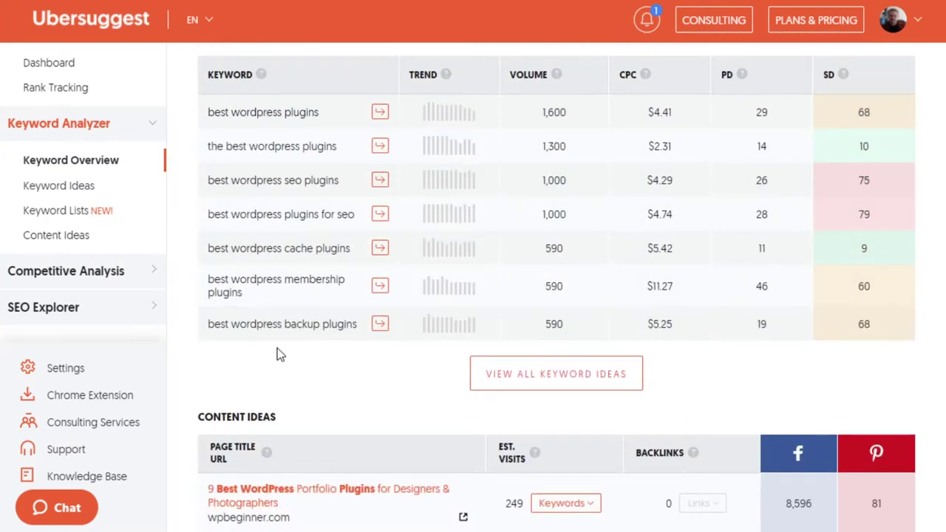
scroll(274, 340, down, 3)
scroll(279, 305, down, 2)
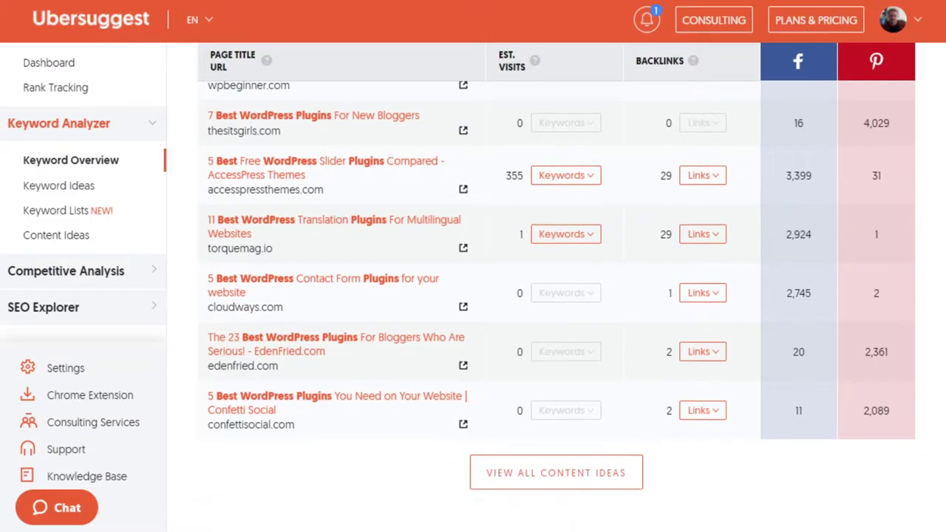
scroll(554, 296, up, 10)
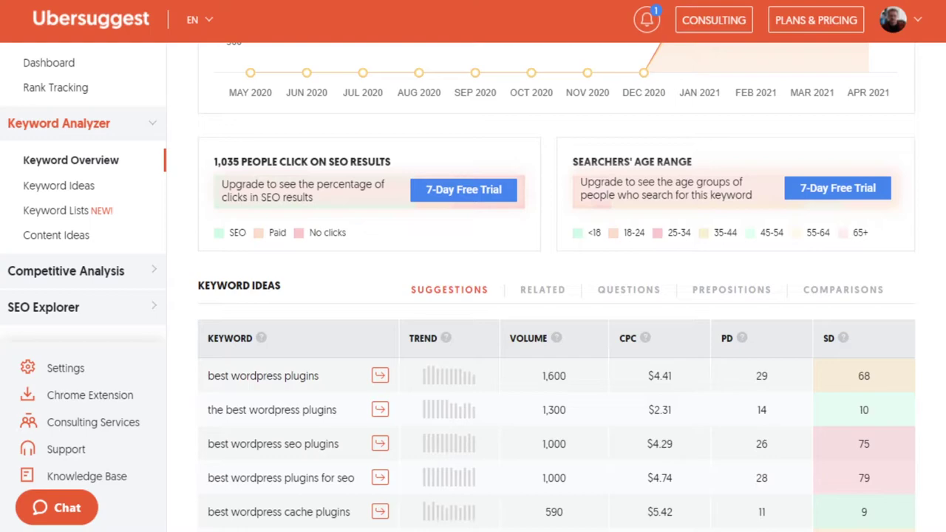
Search Competitive Analysis > Keywords by Traffic for writersanctuary.com and review the keyword table
click(70, 270)
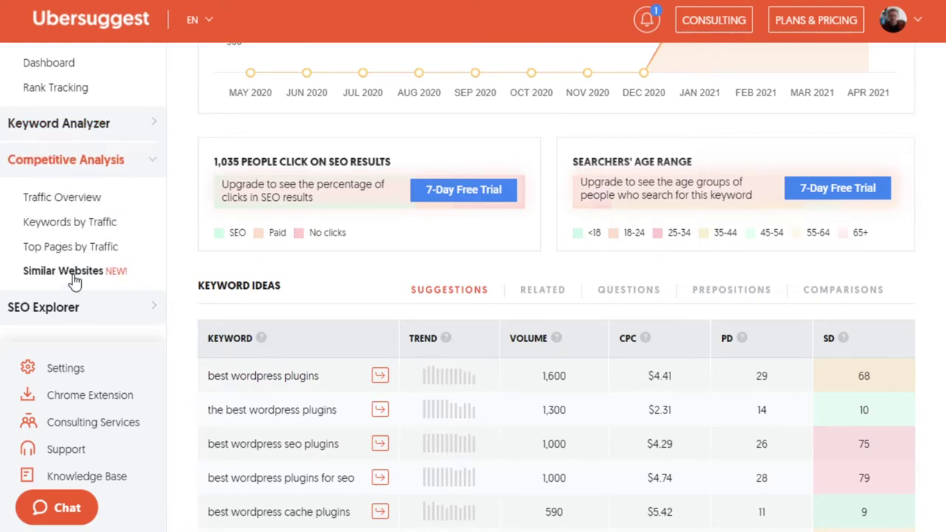
click(89, 225)
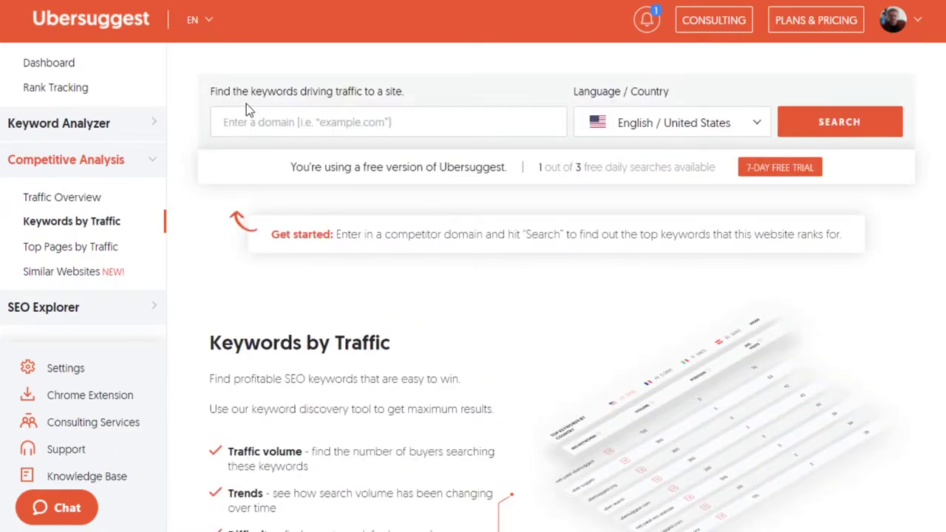
click(362, 119)
text(wr)
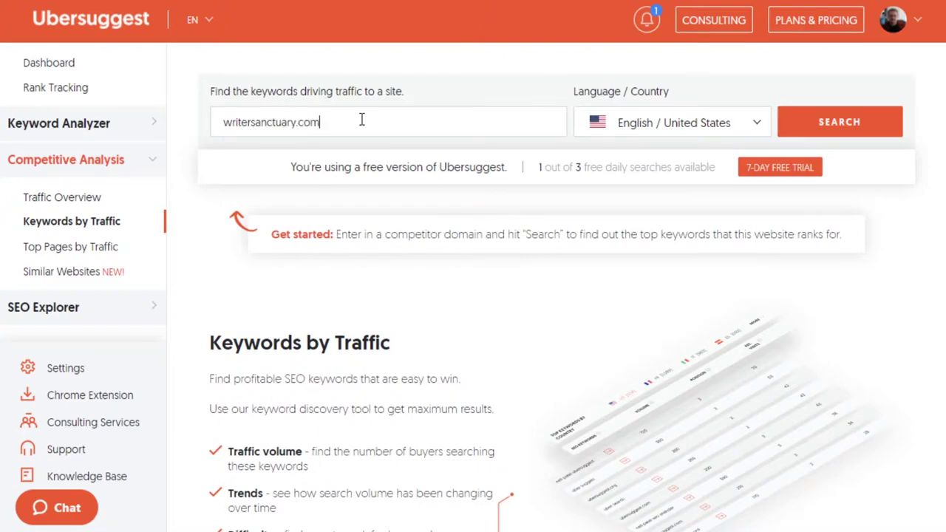
text(itersanctuary.com)
key(Return)
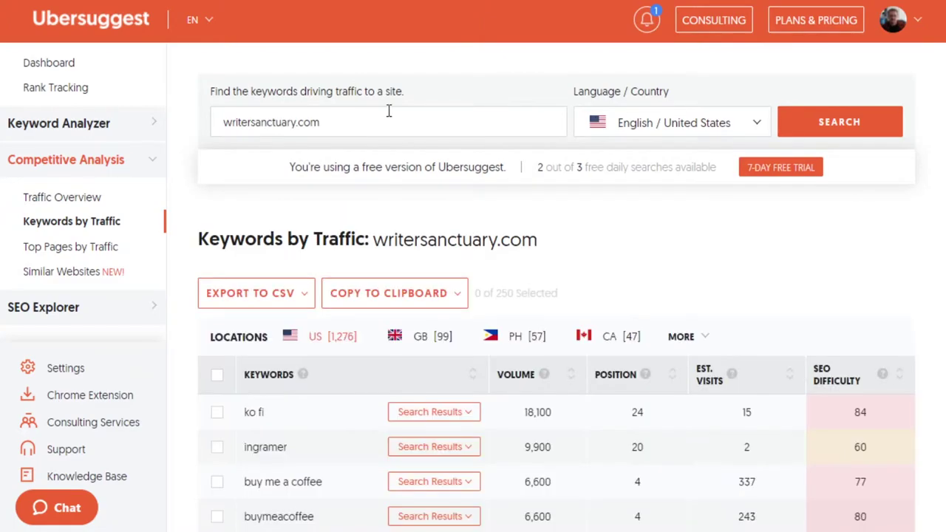
scroll(405, 110, down, 3)
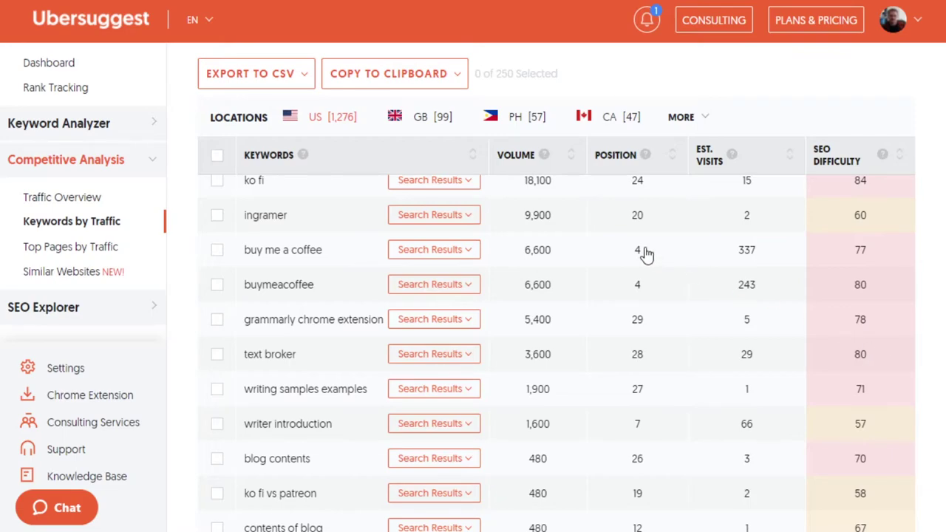
scroll(306, 333, down, 3)
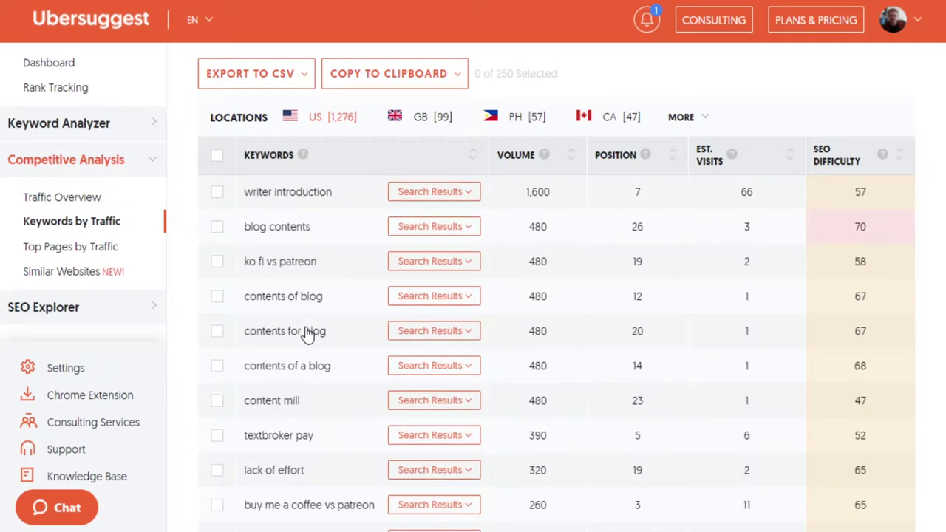
scroll(752, 310, up, 6)
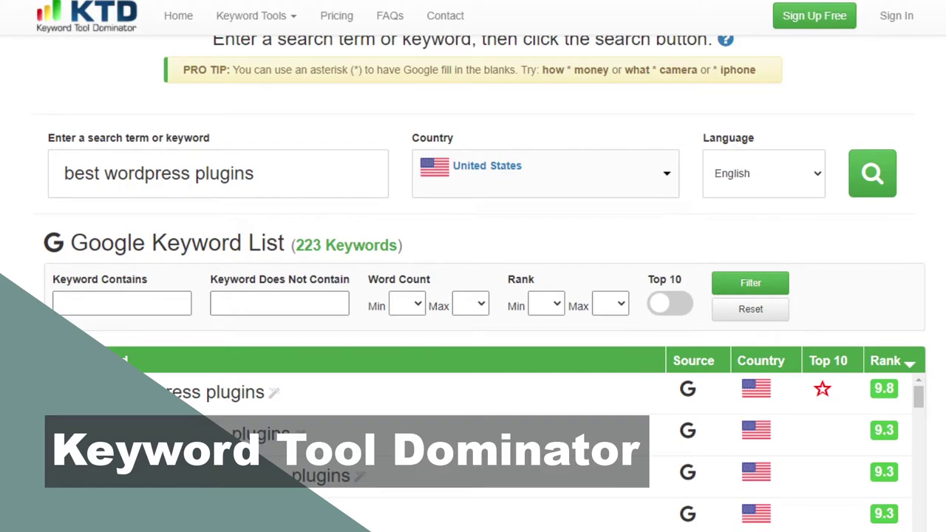
Scroll through the Google Keyword List of 223 ideas for 'best wordpress plugins'
click(291, 191)
scroll(468, 366, down, 2)
scroll(243, 385, down, 7)
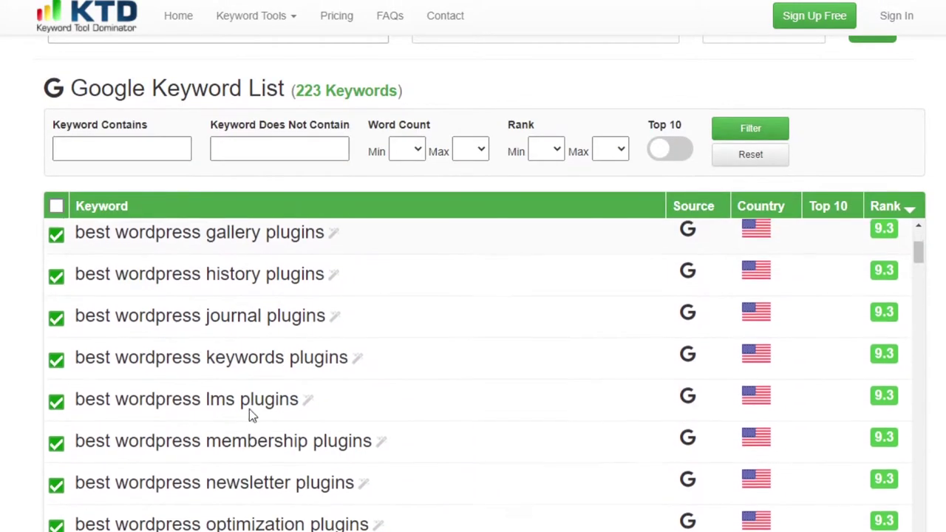
scroll(473, 420, up, 7)
scroll(571, 412, up, 3)
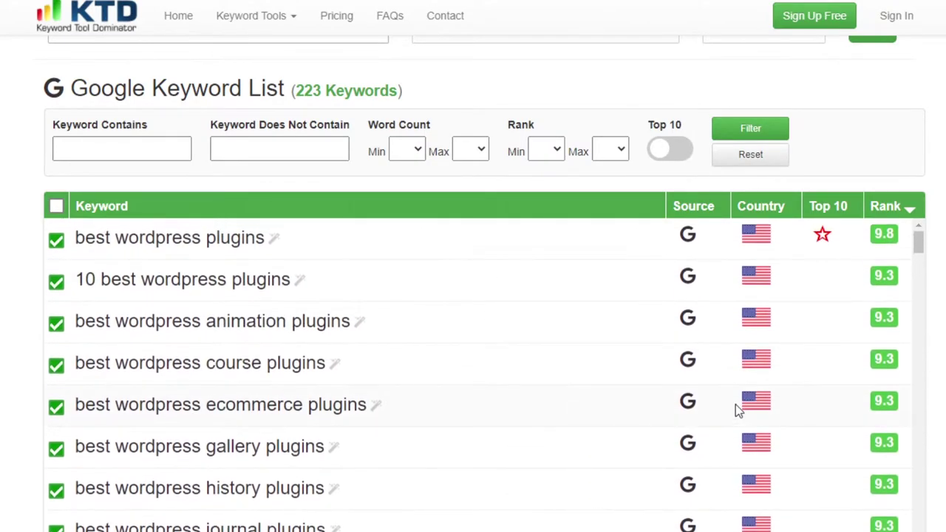
scroll(917, 295, up, 2)
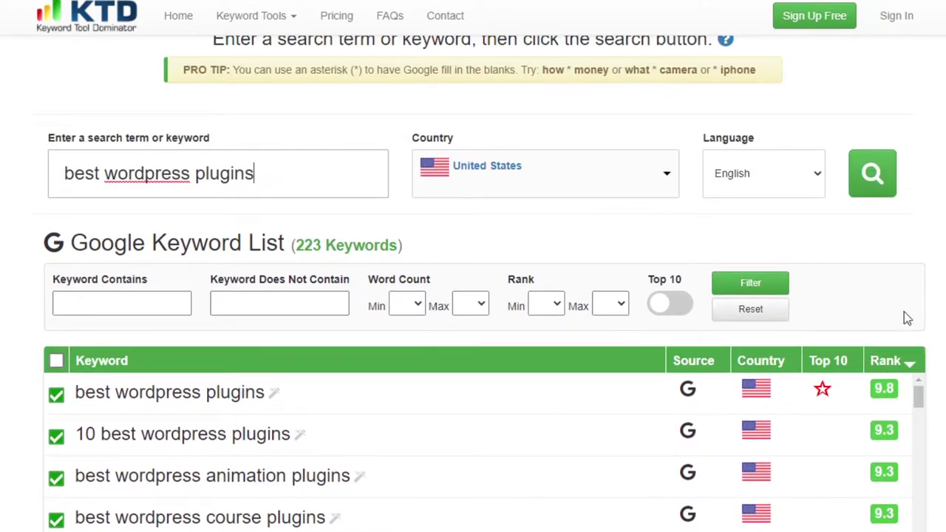
scroll(905, 311, down, 2)
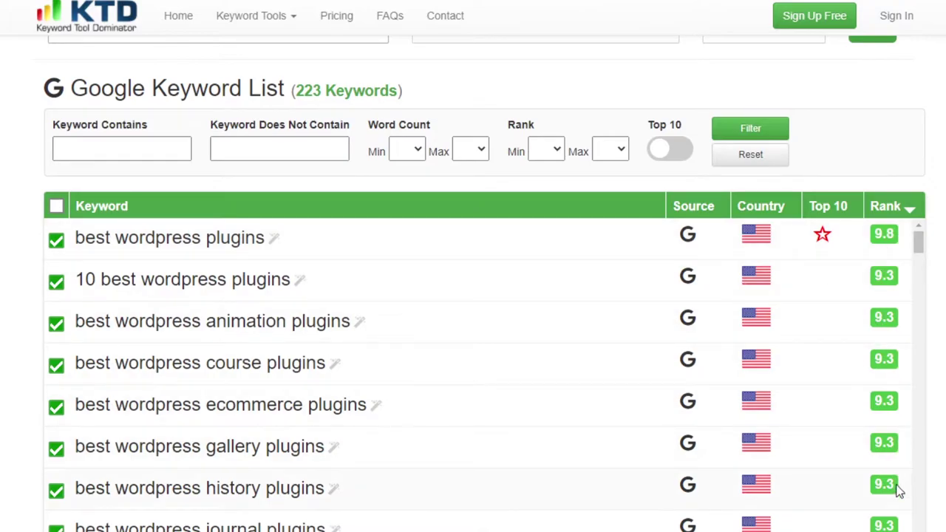
Check the Keyword Contains and Does Not Contain filters, then enable the Top 10 toggle
click(143, 147)
click(308, 153)
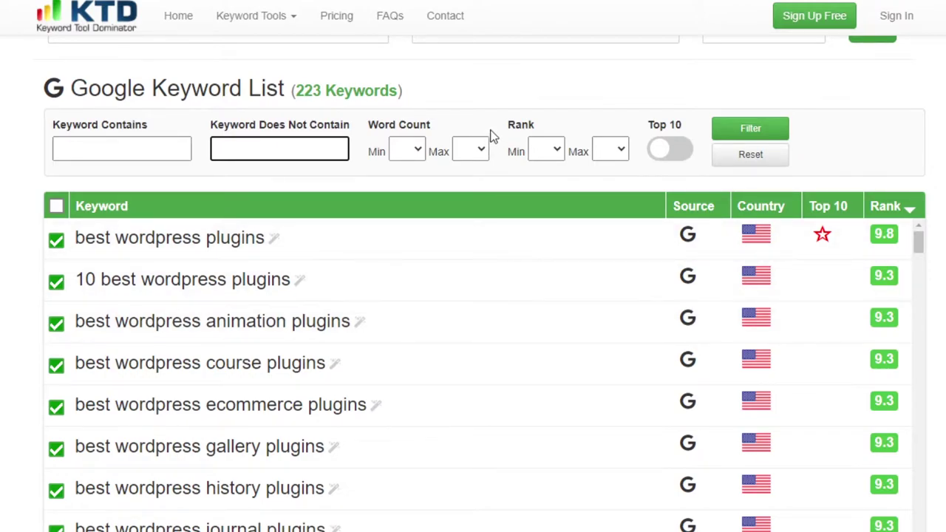
click(658, 153)
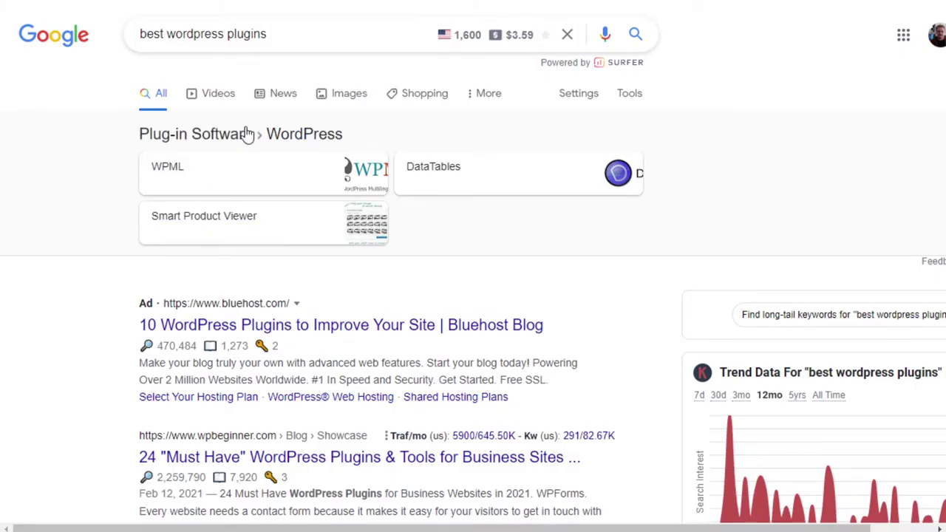
Reveal the Keywords Everywhere trend chart, Related, People Also Search For and long-tail lists
drag(310, 526, 372, 527)
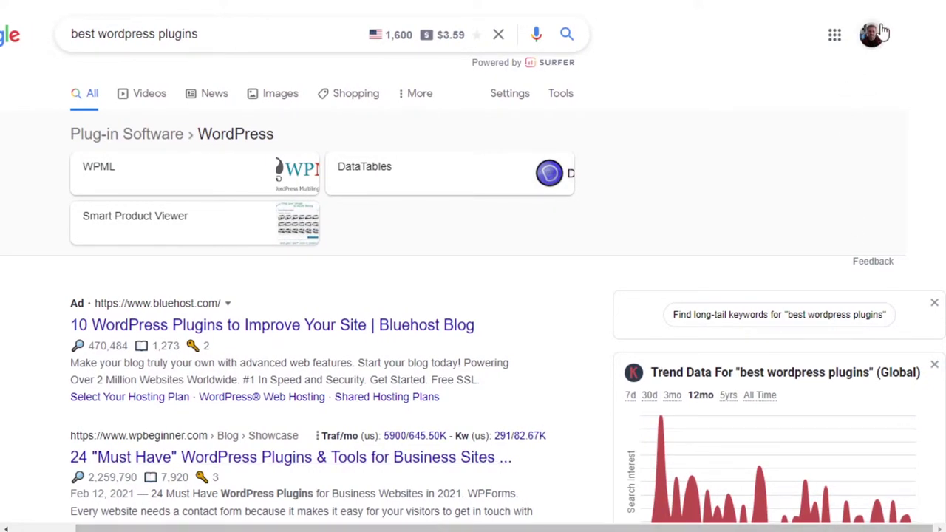
scroll(473, 296, down, 8)
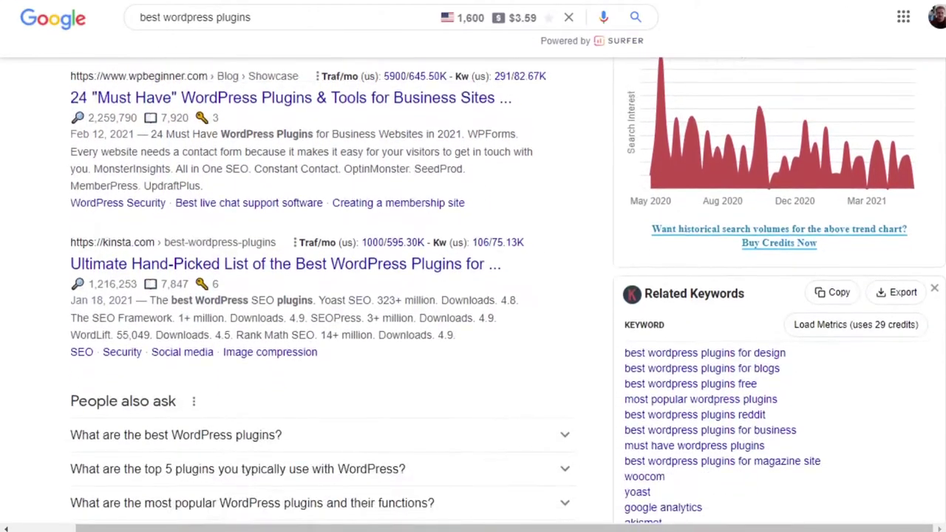
scroll(473, 296, down, 7)
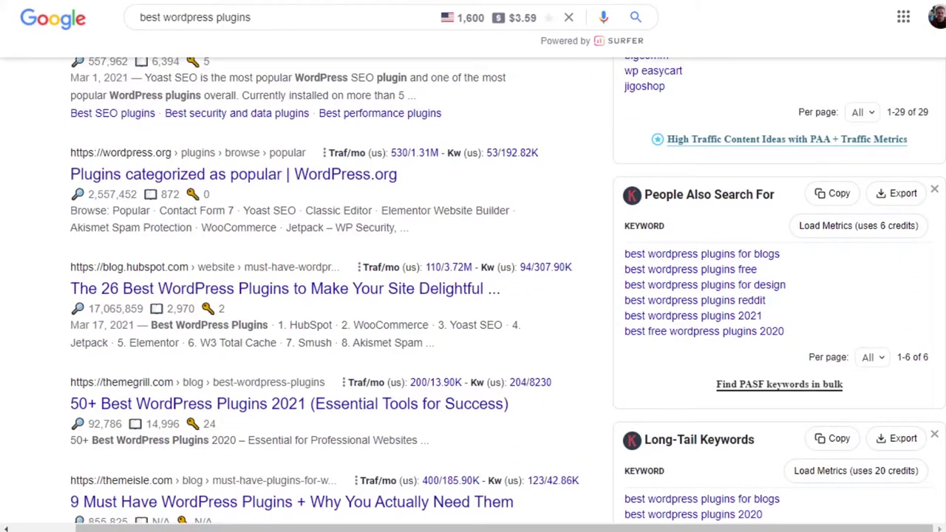
scroll(473, 295, down, 5)
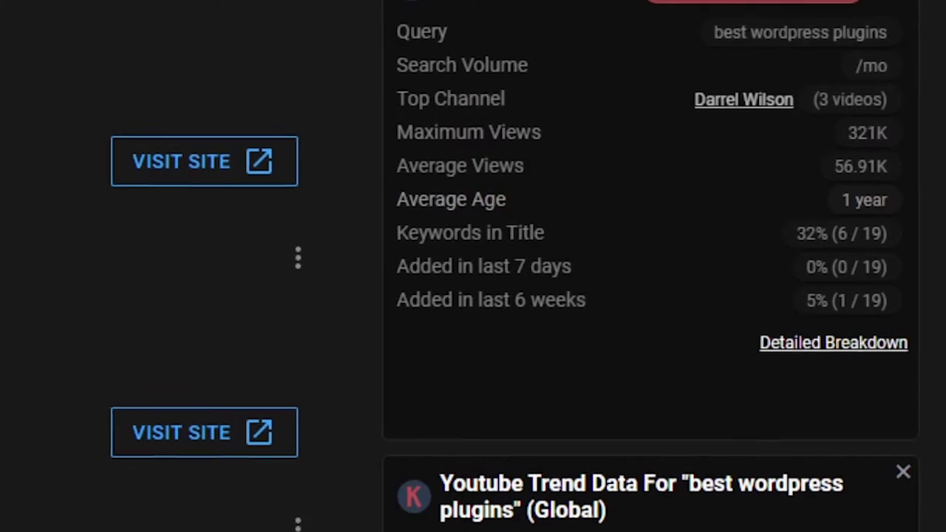
Scroll to the YouTube Trend Data chart and the video's Insights and Tags panels
scroll(635, 296, down, 5)
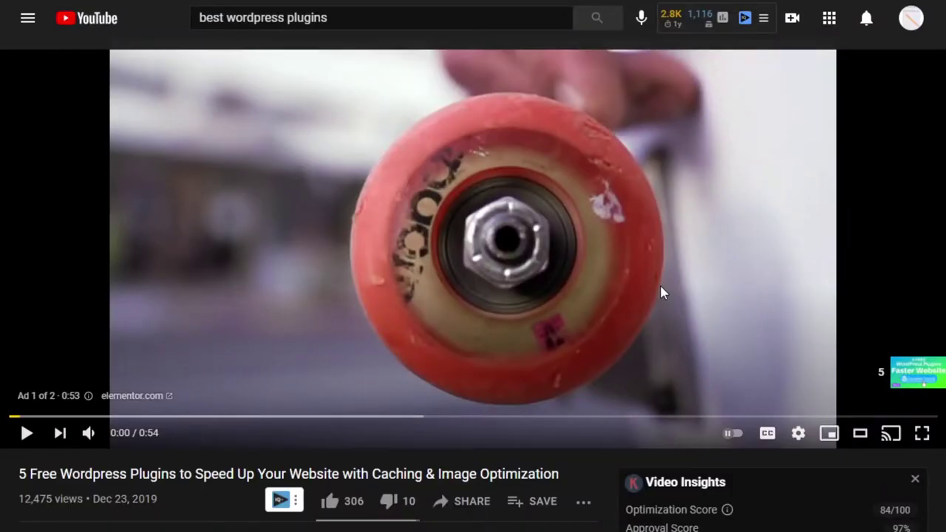
scroll(659, 283, down, 5)
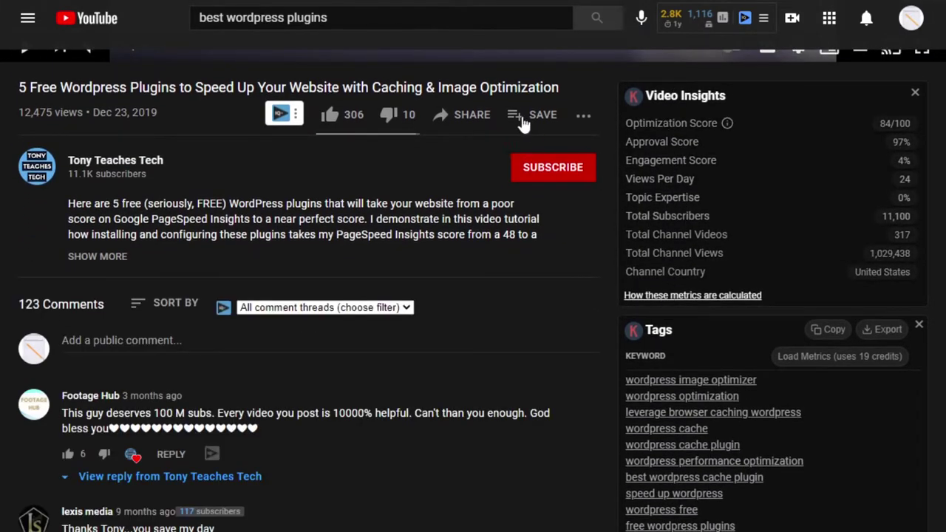
scroll(699, 310, down, 1)
scroll(699, 311, down, 3)
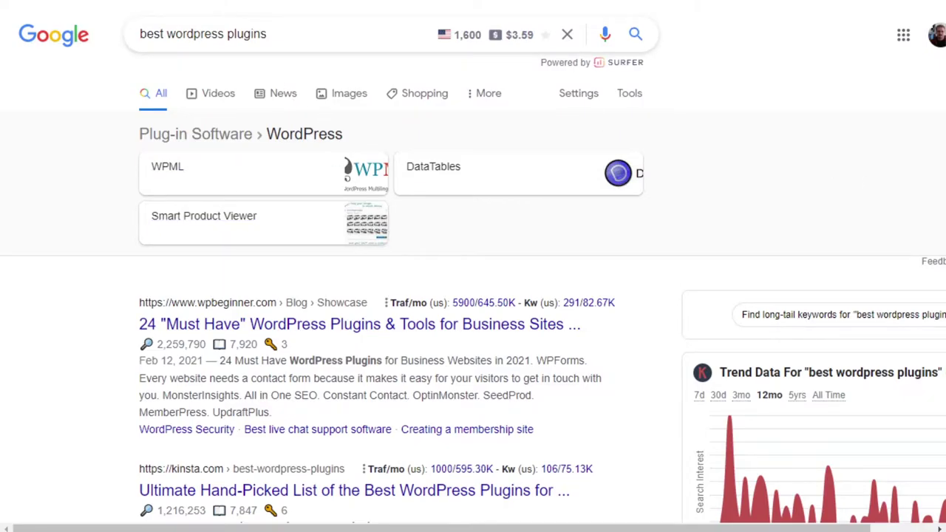
Scroll past the Long-Tail Keywords widget to Keyword Surfer's keyword ideas and their volumes
scroll(473, 295, down, 20)
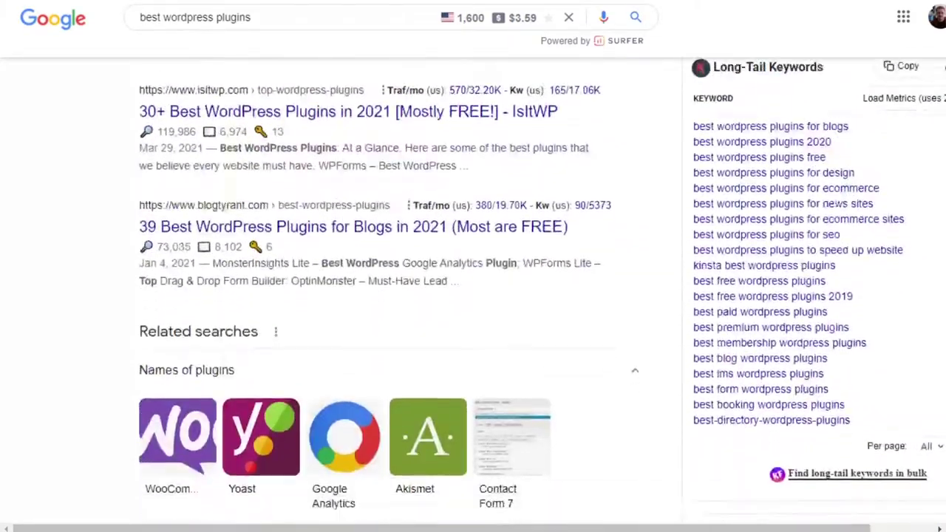
scroll(473, 296, down, 6)
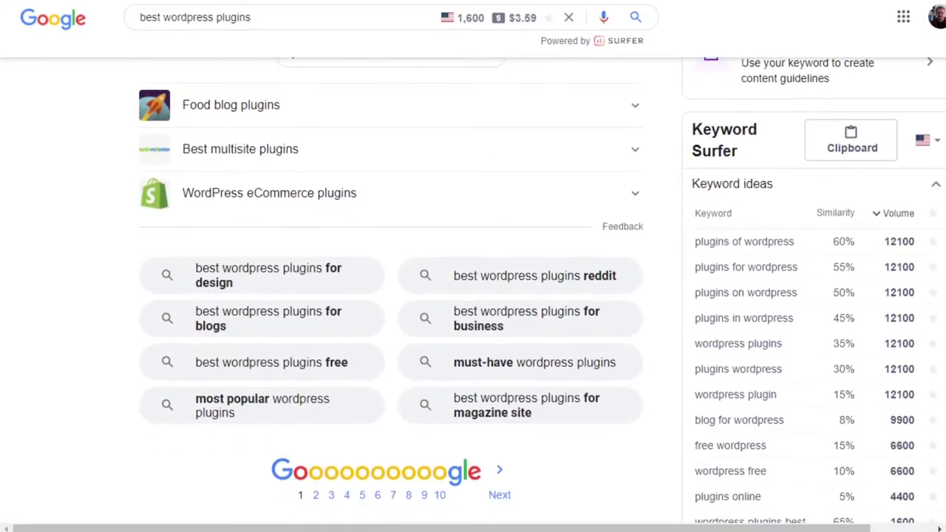
drag(628, 529, 704, 529)
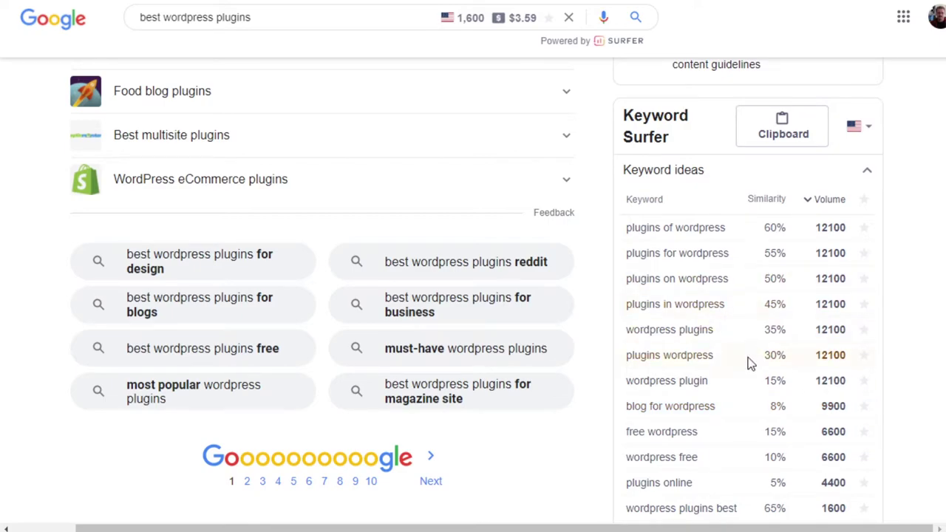
Star plugins of wordpress, plugins in wordpress, plugins wordpress and blog for wordpress, then view the clipboard's options
click(863, 228)
click(863, 304)
click(863, 354)
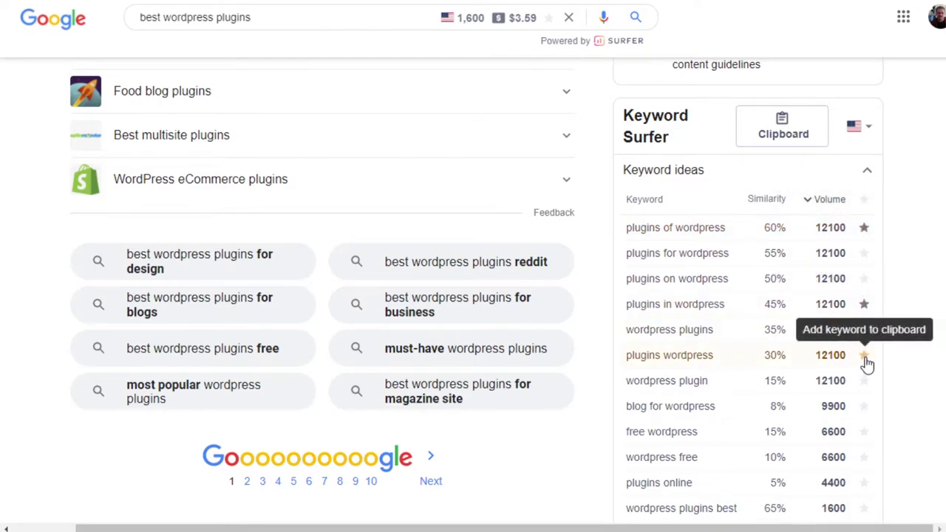
click(863, 406)
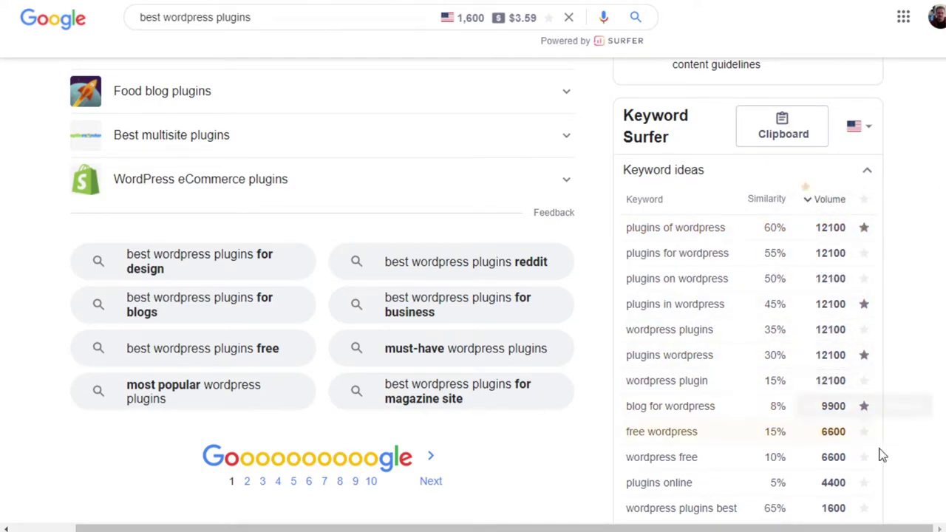
click(795, 143)
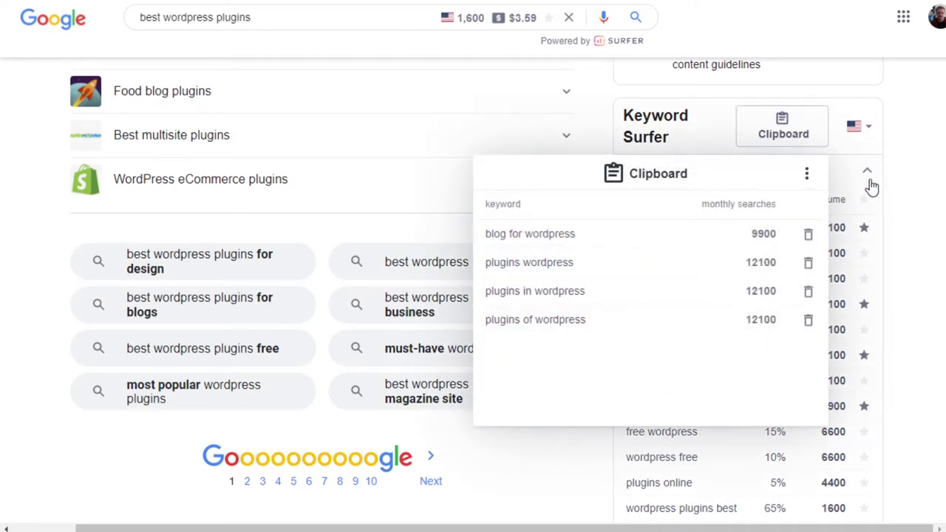
click(807, 174)
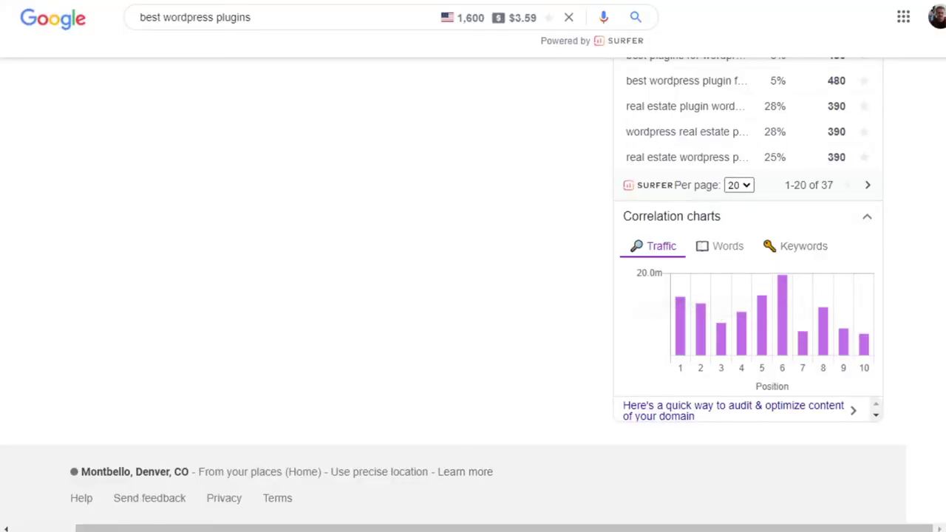
Switch the correlation chart to the Words tab to compare top-ten word counts
click(724, 246)
mouse_move(674, 340)
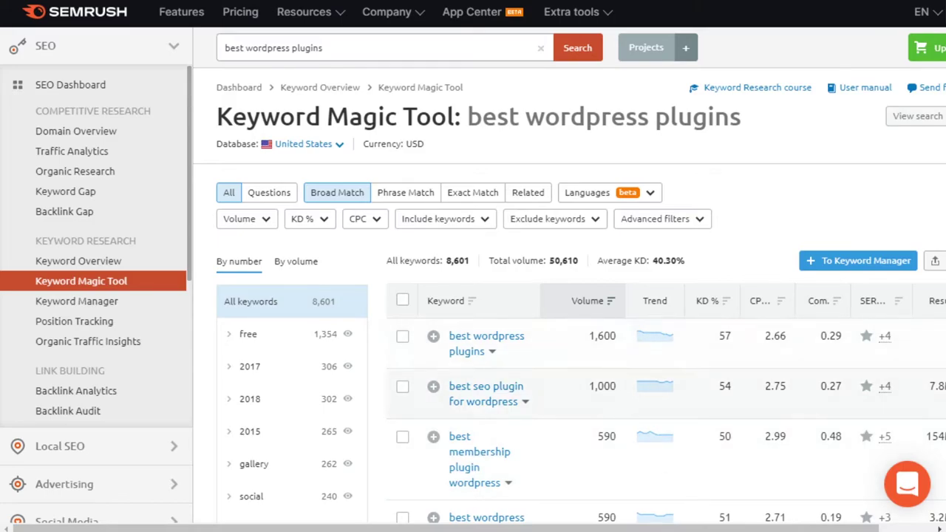
scroll(473, 266, down, 3)
scroll(473, 266, down, 3)
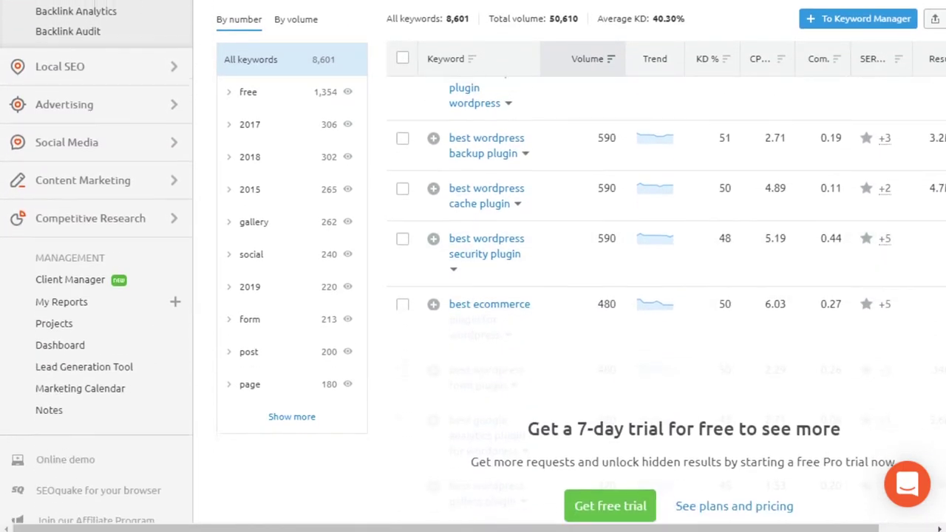
scroll(473, 266, up, 3)
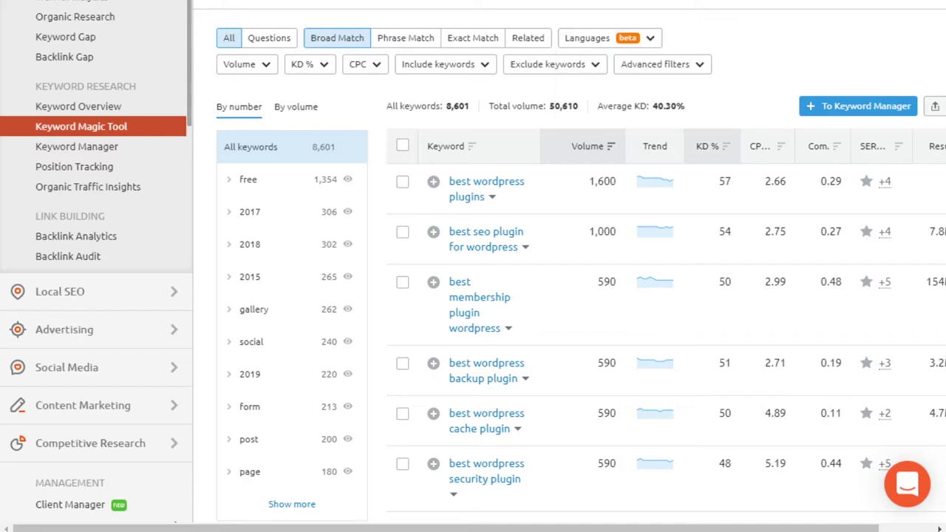
mouse_move(707, 146)
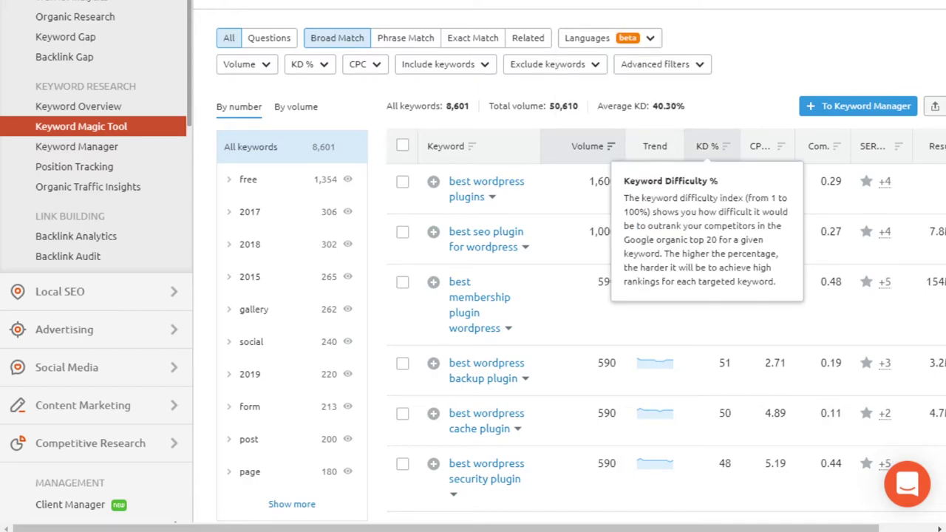
scroll(473, 266, up, 2)
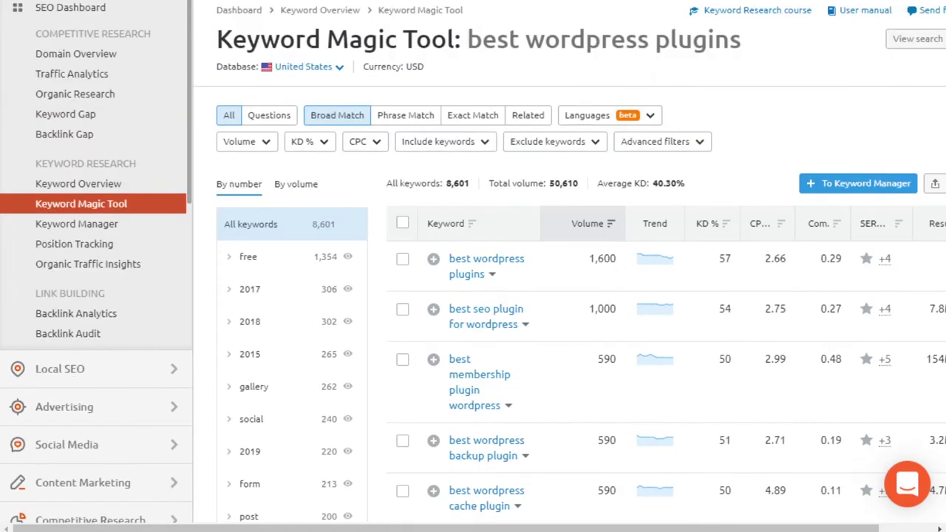
scroll(473, 266, down, 5)
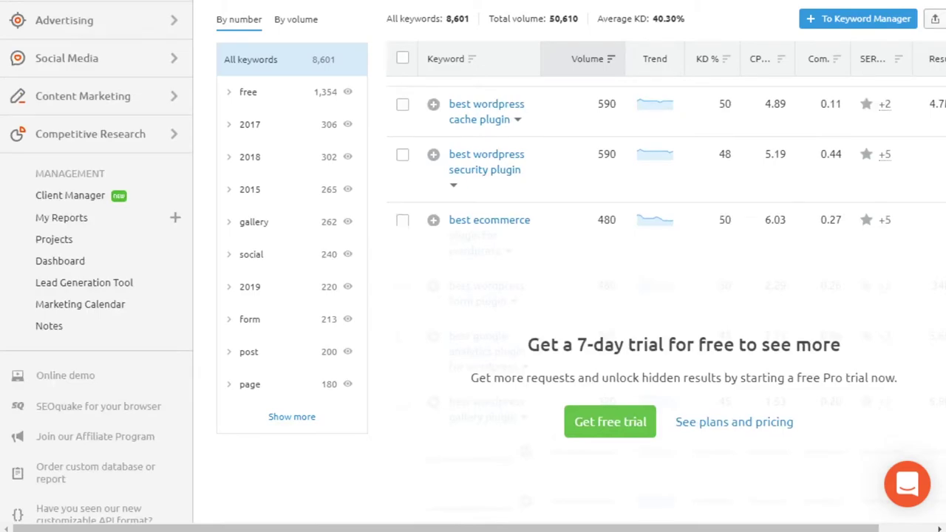
scroll(634, 357, right, 2)
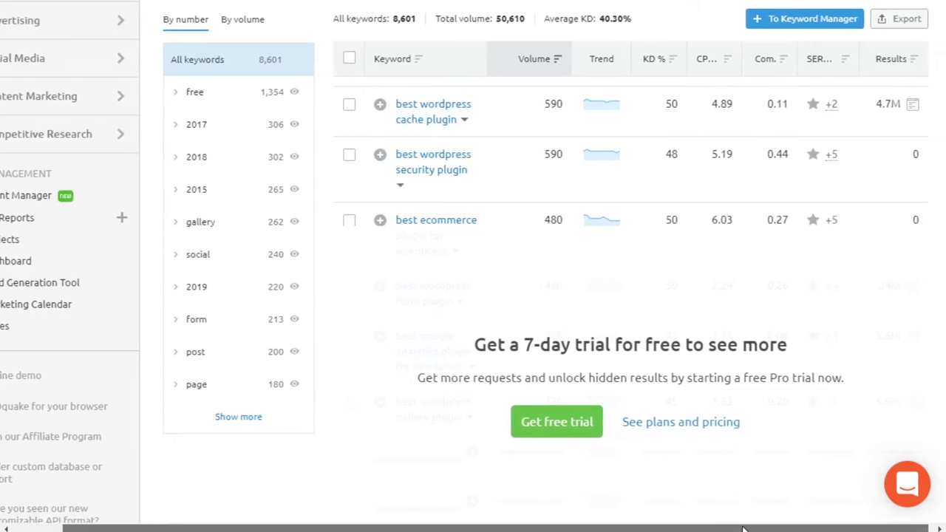
scroll(616, 327, up, 1)
scroll(617, 326, up, 2)
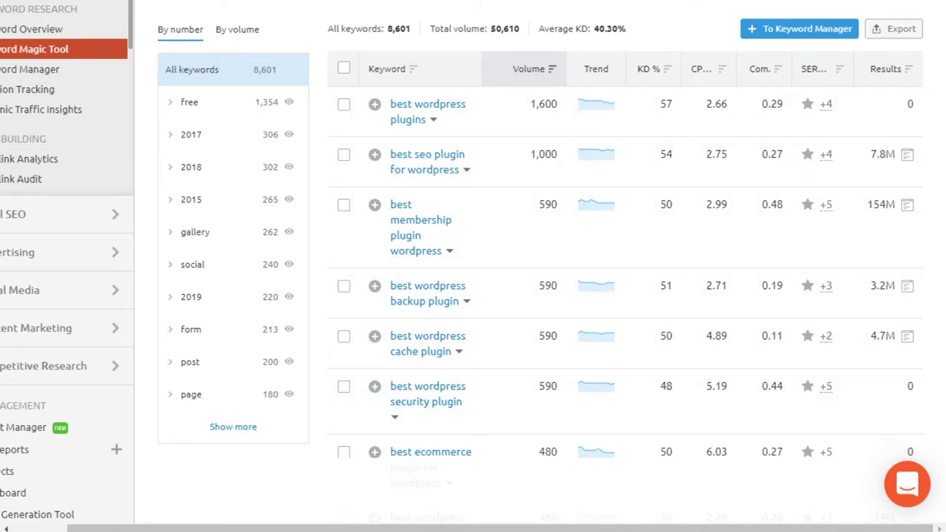
scroll(159, 337, left, 2)
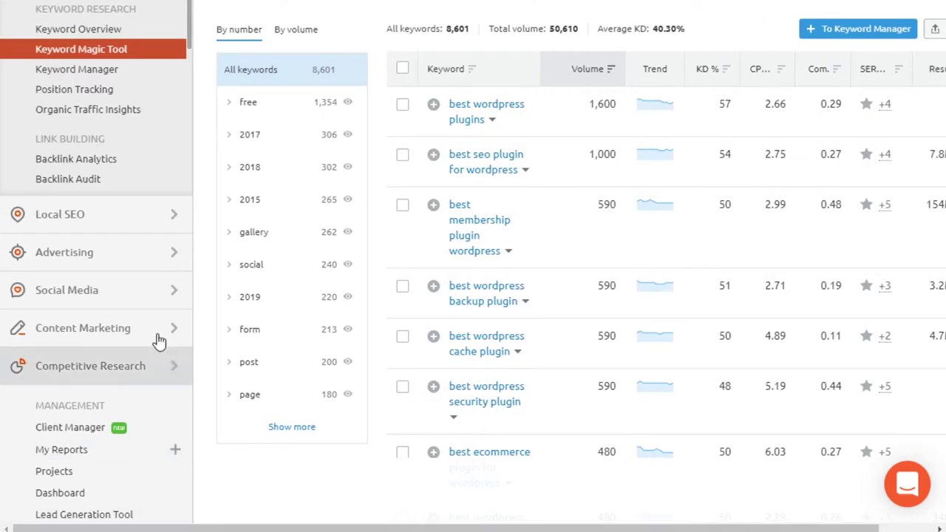
scroll(179, 313, up, 3)
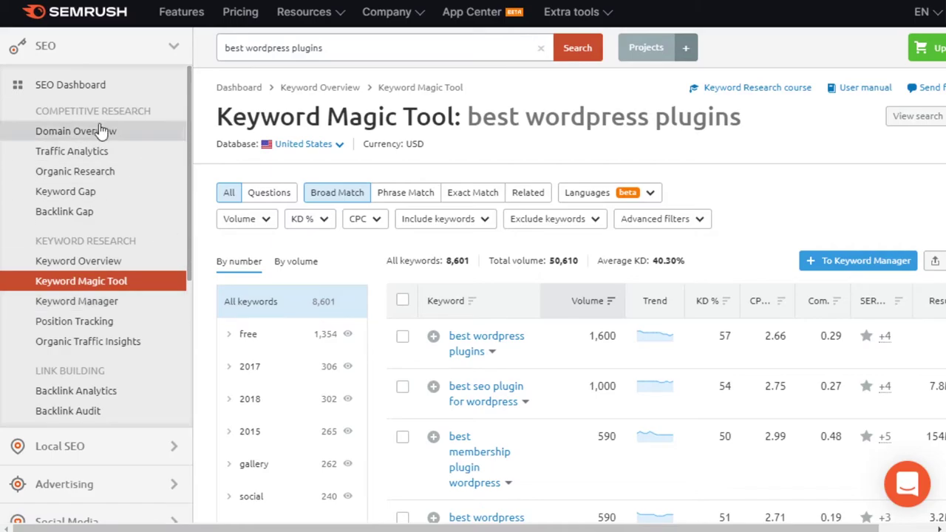
Show the Domain Overview for 'best wordpress plugins', then the Traffic Analytics report
click(95, 134)
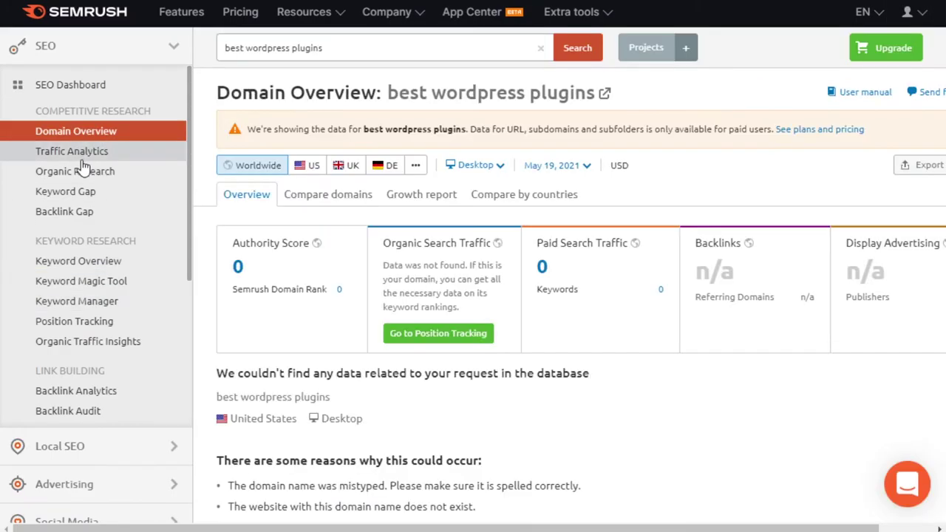
click(82, 159)
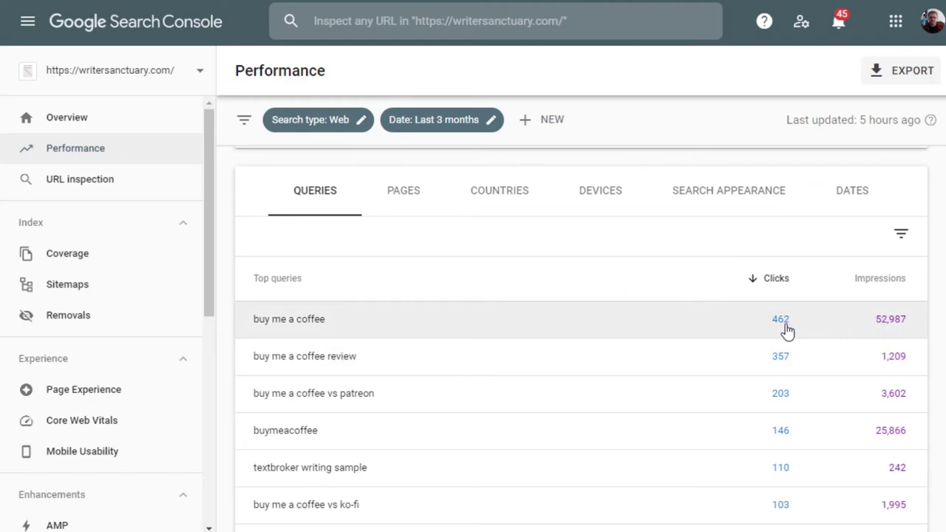
Scroll through the Performance report's Top queries table and their click counts
scroll(513, 354, down, 4)
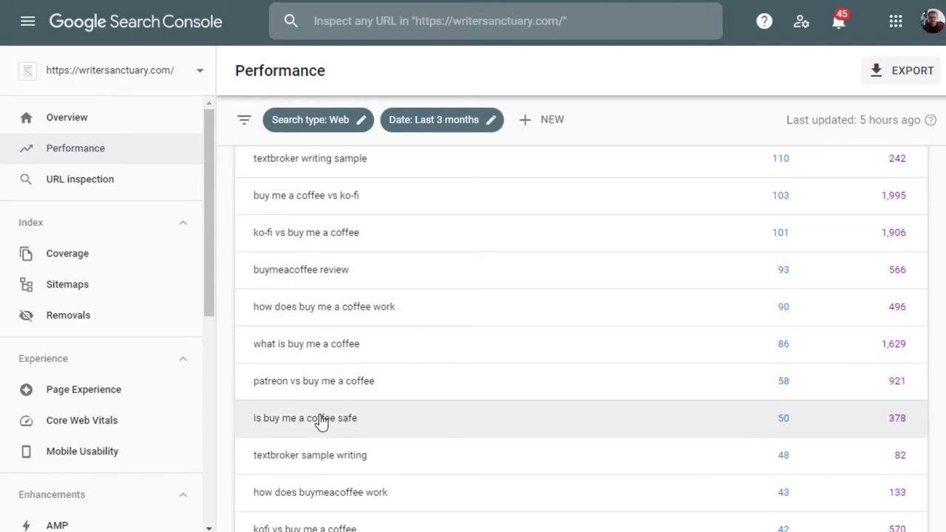
scroll(321, 421, down, 1)
scroll(322, 422, down, 2)
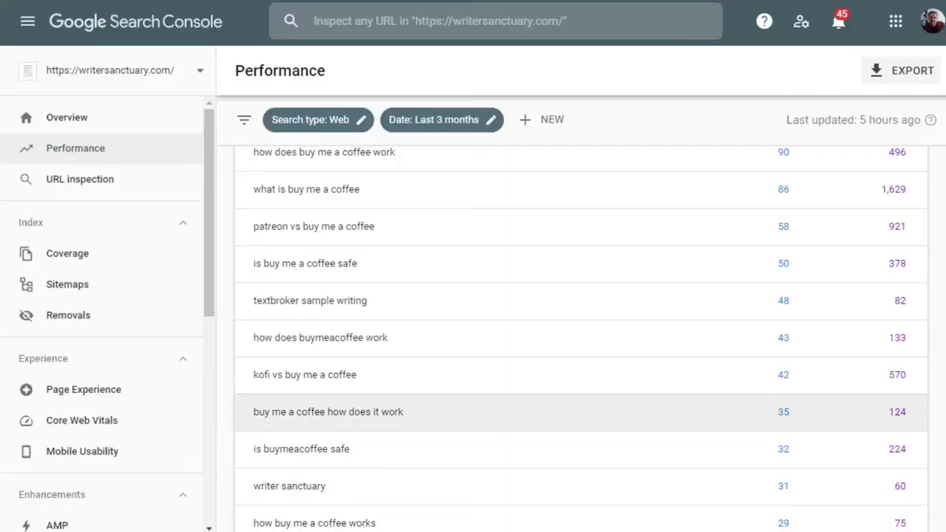
scroll(518, 412, down, 5)
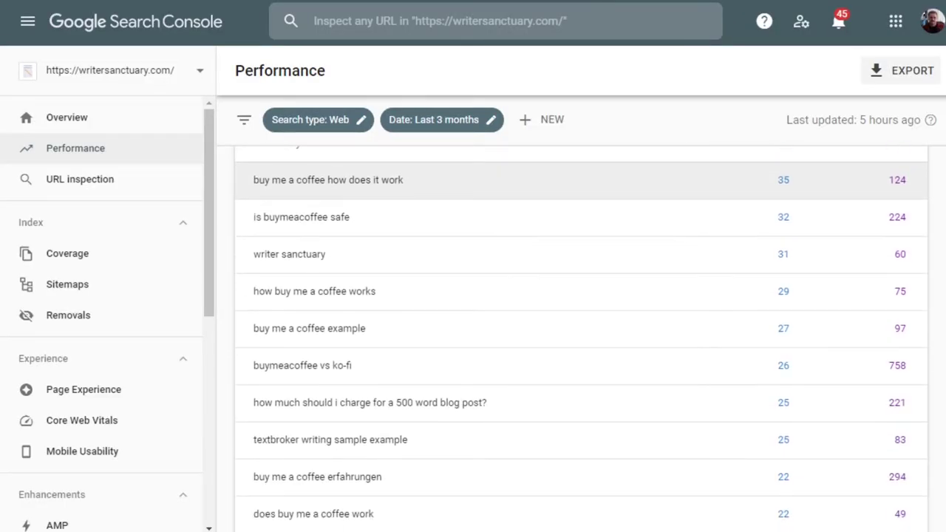
scroll(582, 335, down, 3)
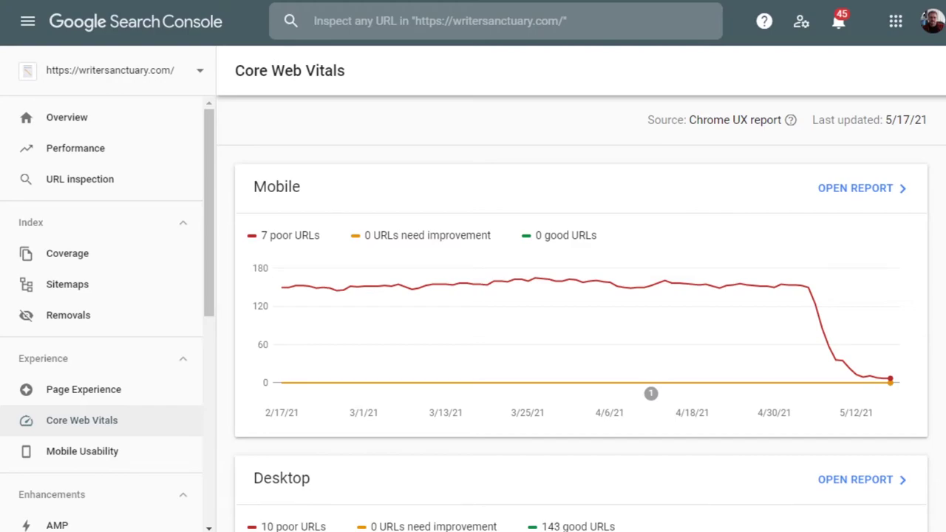
mouse_move(814, 303)
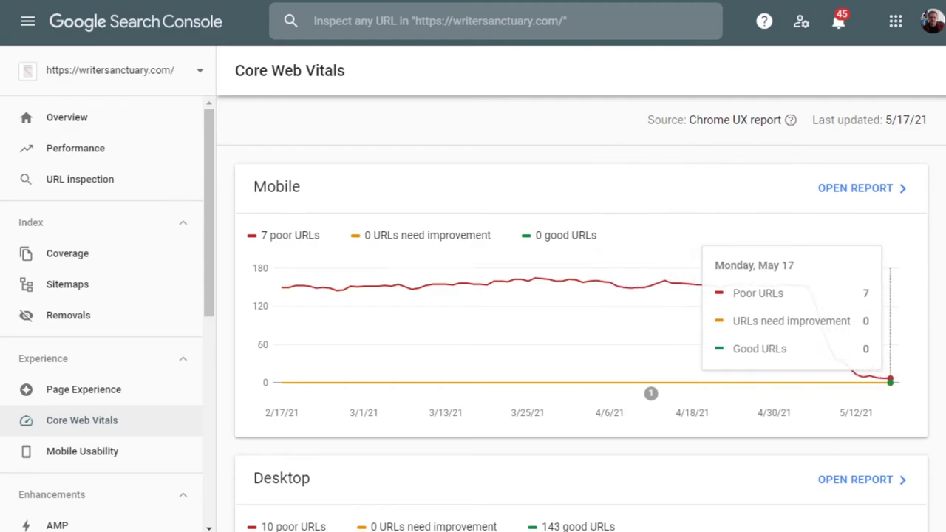
scroll(581, 310, down, 3)
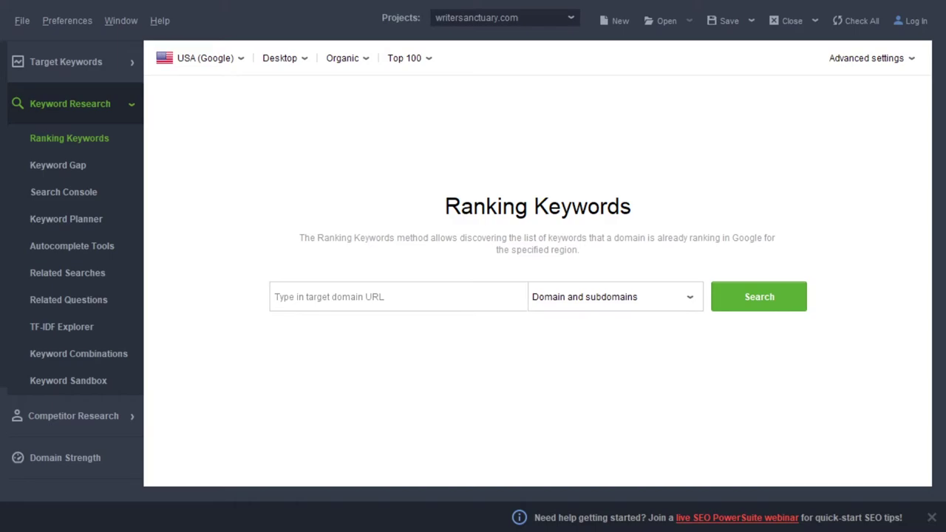
Cycle through Keyword Gap, Search Console, Keyword Planner, Autocomplete, Related Searches/Questions, TF-IDF, Combinations, ending on Keyword Sandbox
click(53, 167)
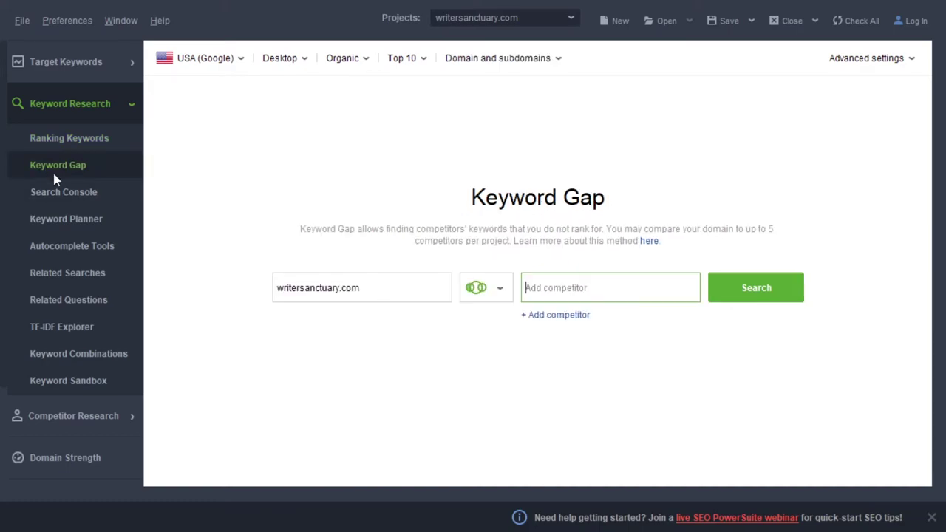
click(62, 194)
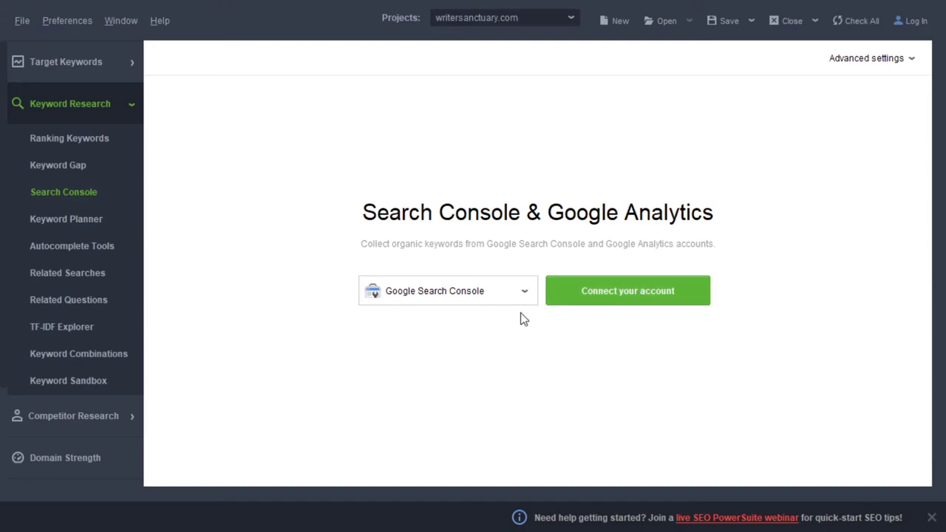
click(79, 222)
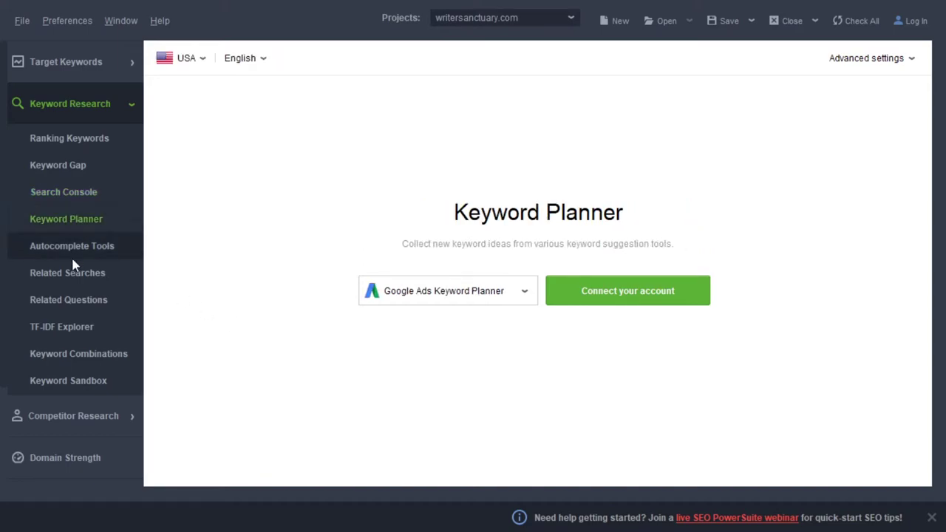
click(76, 249)
click(77, 274)
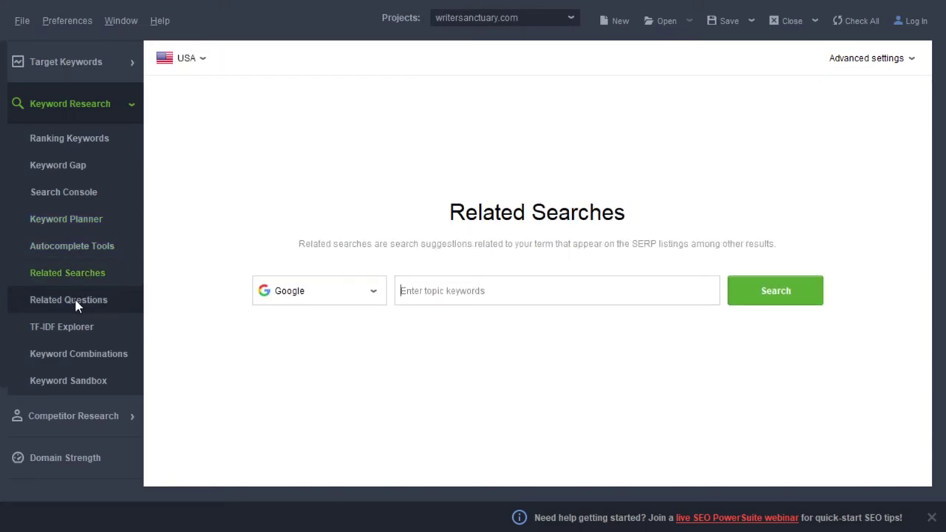
click(76, 302)
click(66, 330)
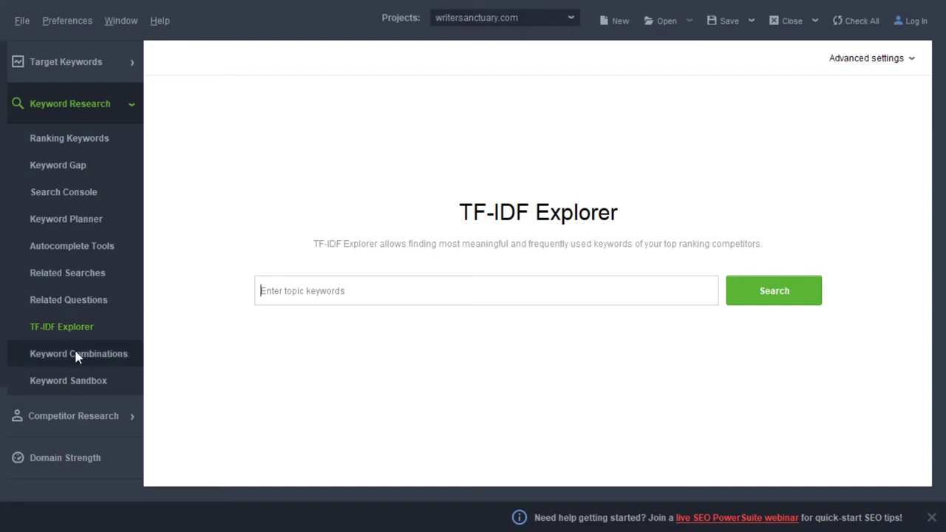
click(75, 354)
click(81, 383)
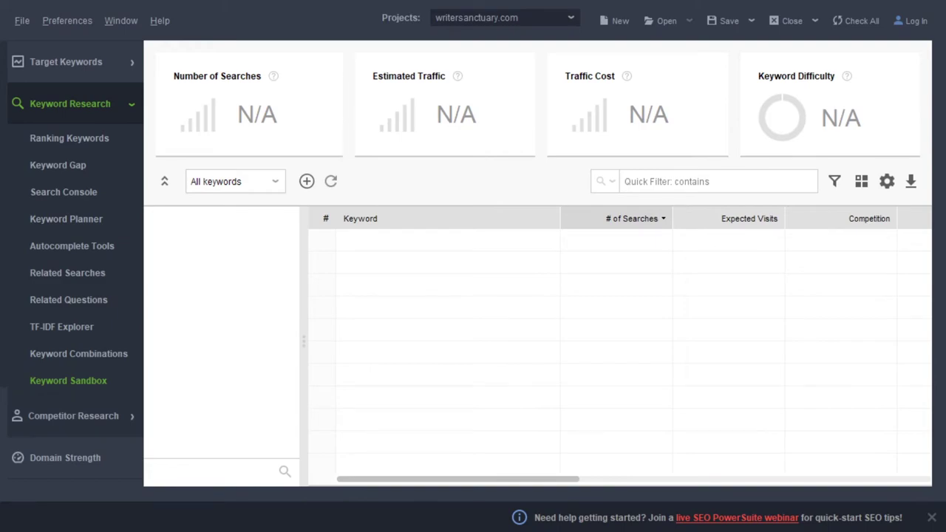
Review Domain Competitors, Topic Competitors, Top Pages and writersanctuary.com's 2.18 Domain Strength, then its Reports preview
click(45, 416)
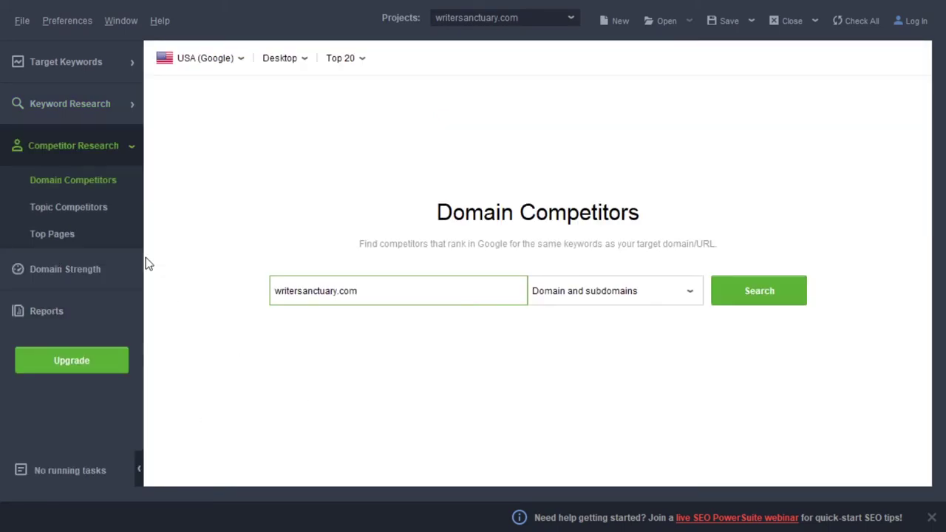
click(79, 206)
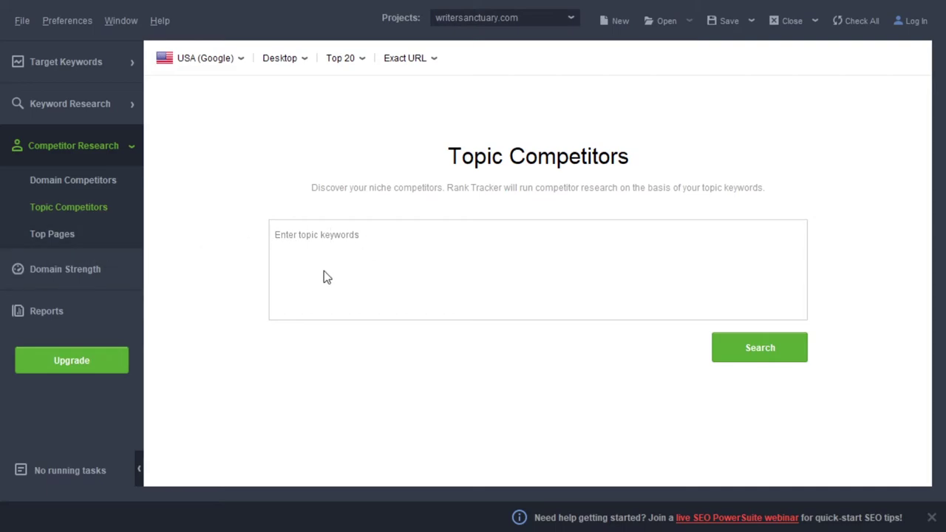
click(60, 234)
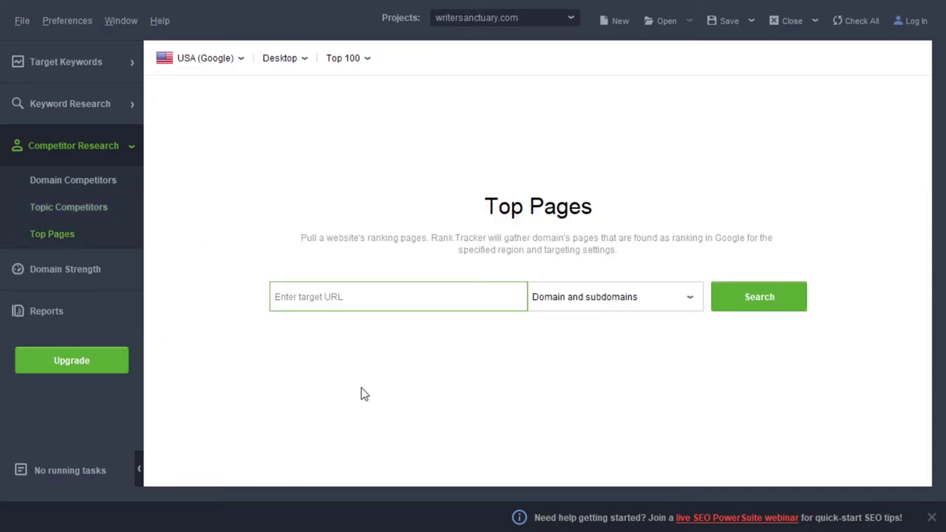
click(75, 271)
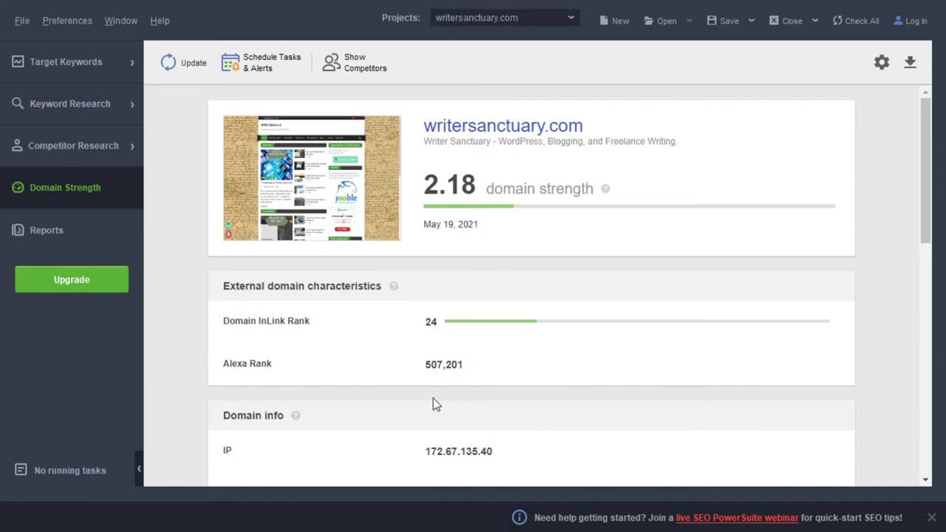
click(55, 229)
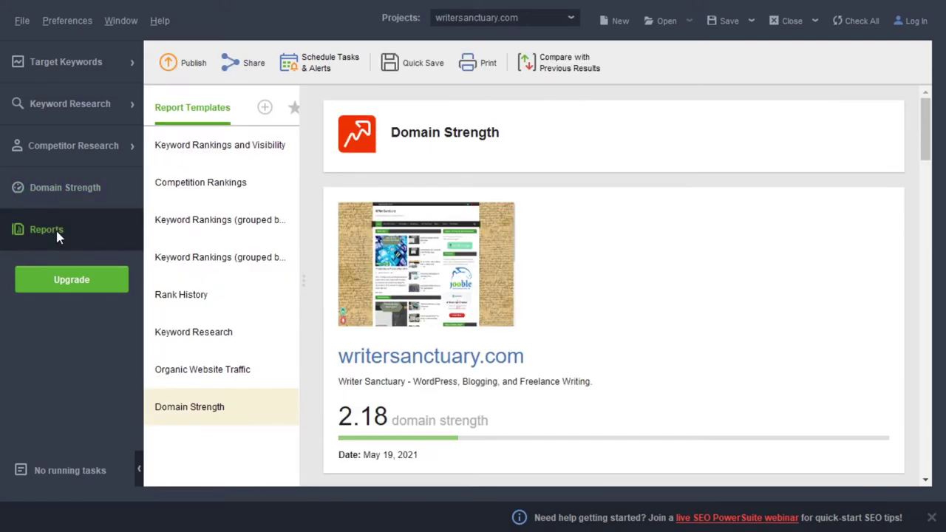